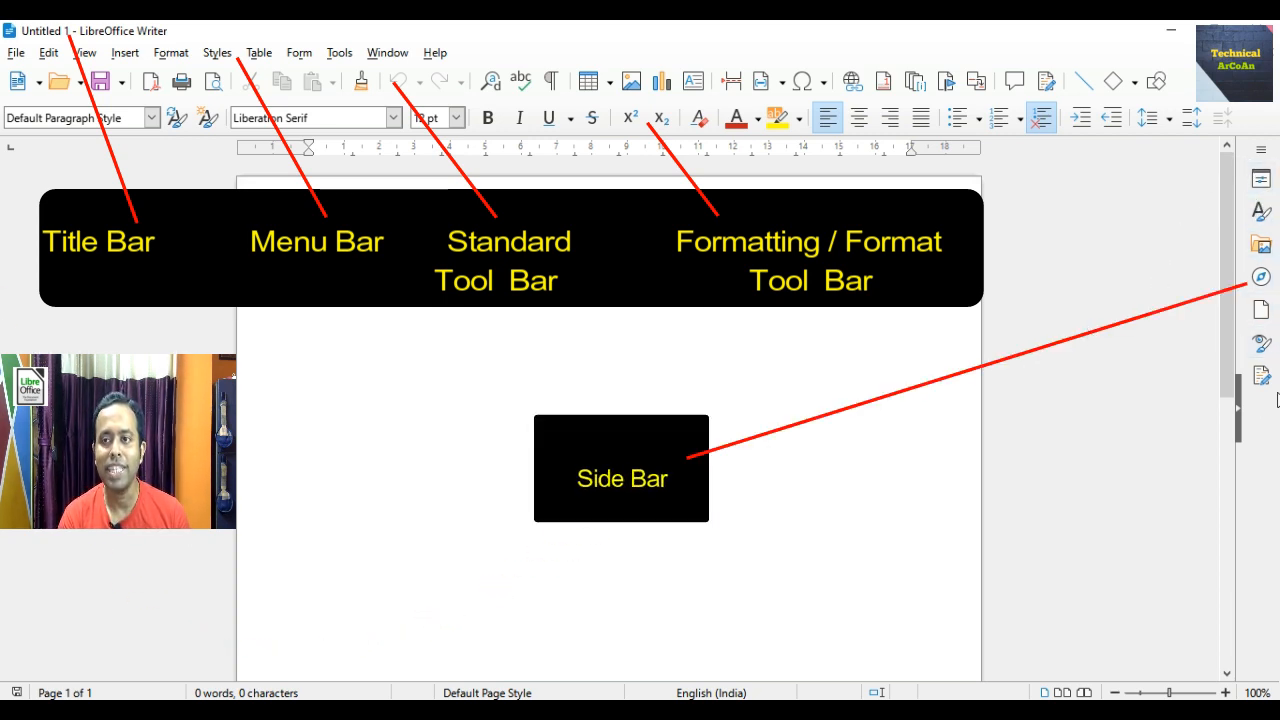
{"action": "left_click", "coordinate": [1260, 183]}
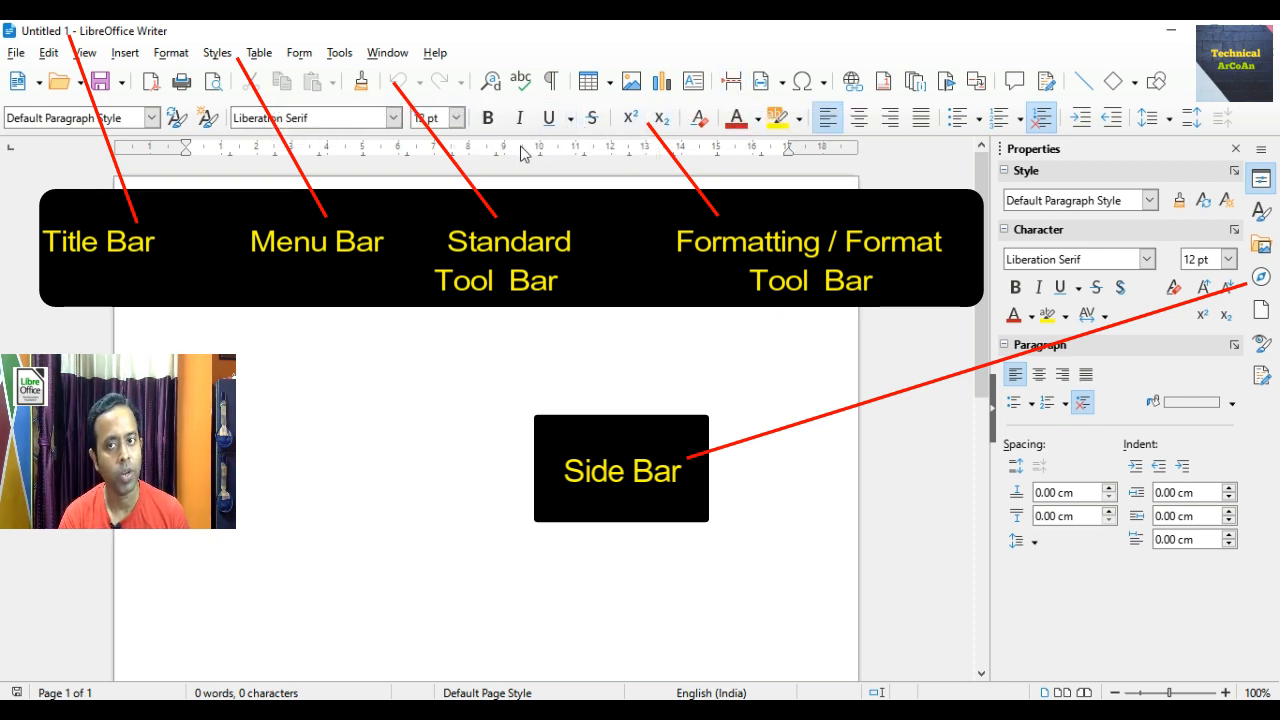
{"action": "left_click", "coordinate": [1235, 148]}
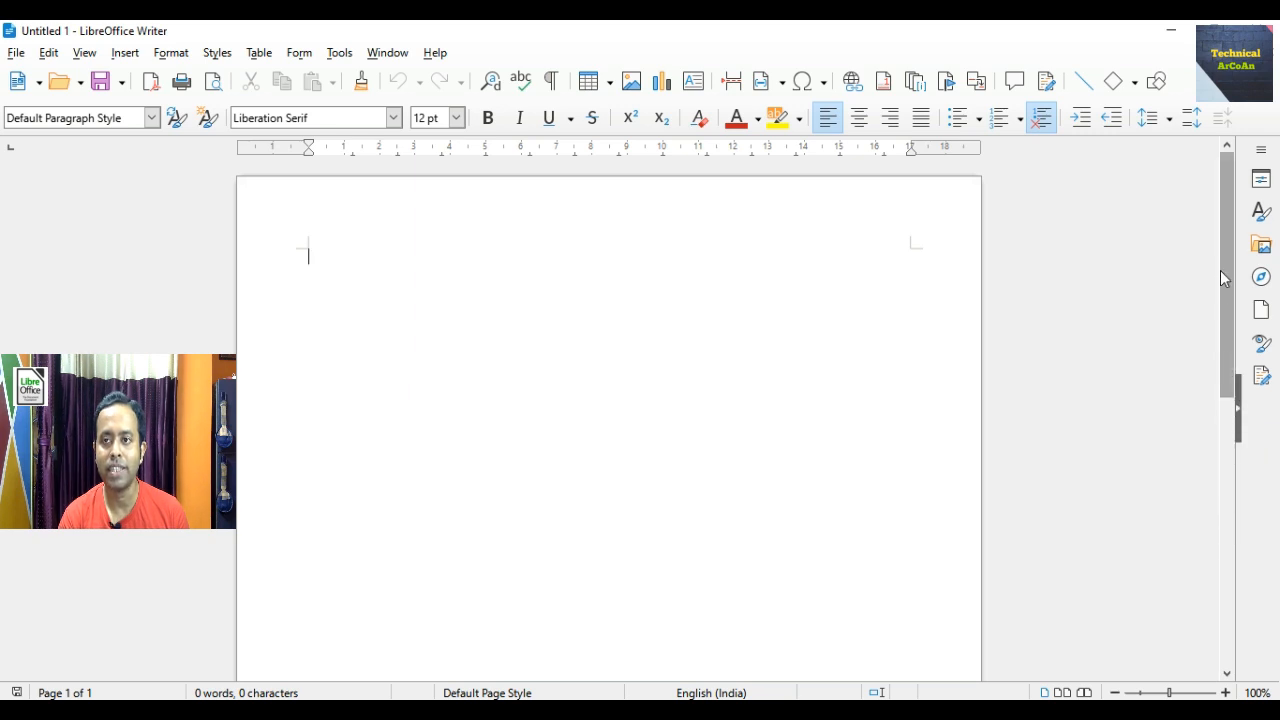
{"action": "mouse_move", "coordinate": [1224, 306]}
{"action": "left_mouse_down"}
{"action": "mouse_move", "coordinate": [1230, 592]}
{"action": "mouse_move", "coordinate": [1220, 288]}
{"action": "left_mouse_up"}
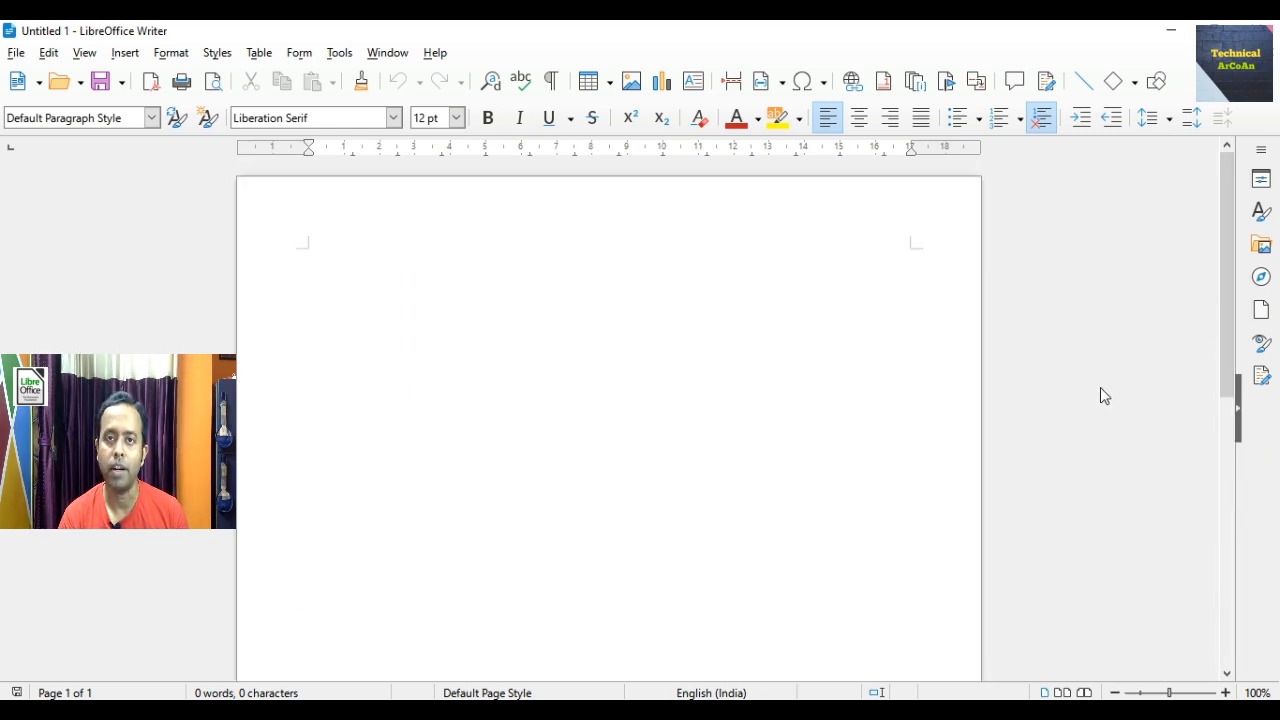
{"action": "scroll", "coordinate": [855, 407], "scroll_direction": "down", "scroll_amount": 10}
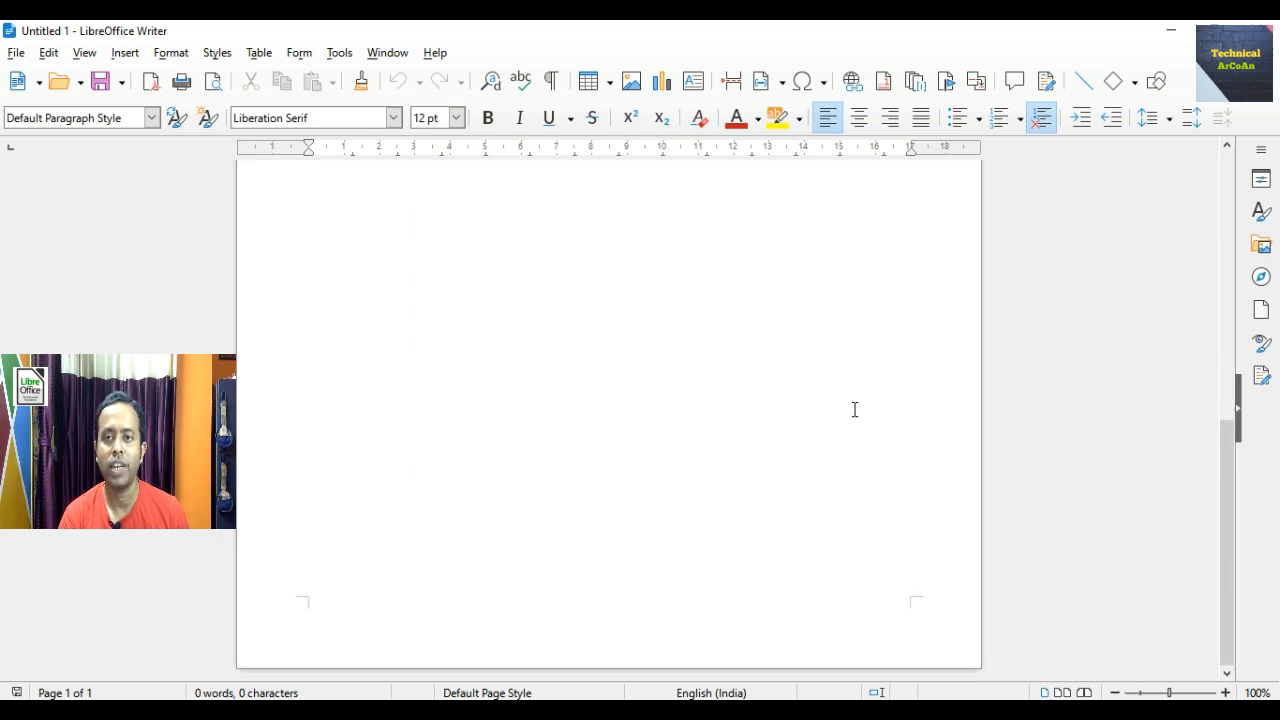
{"action": "scroll", "coordinate": [849, 449], "scroll_direction": "up", "scroll_amount": 10}
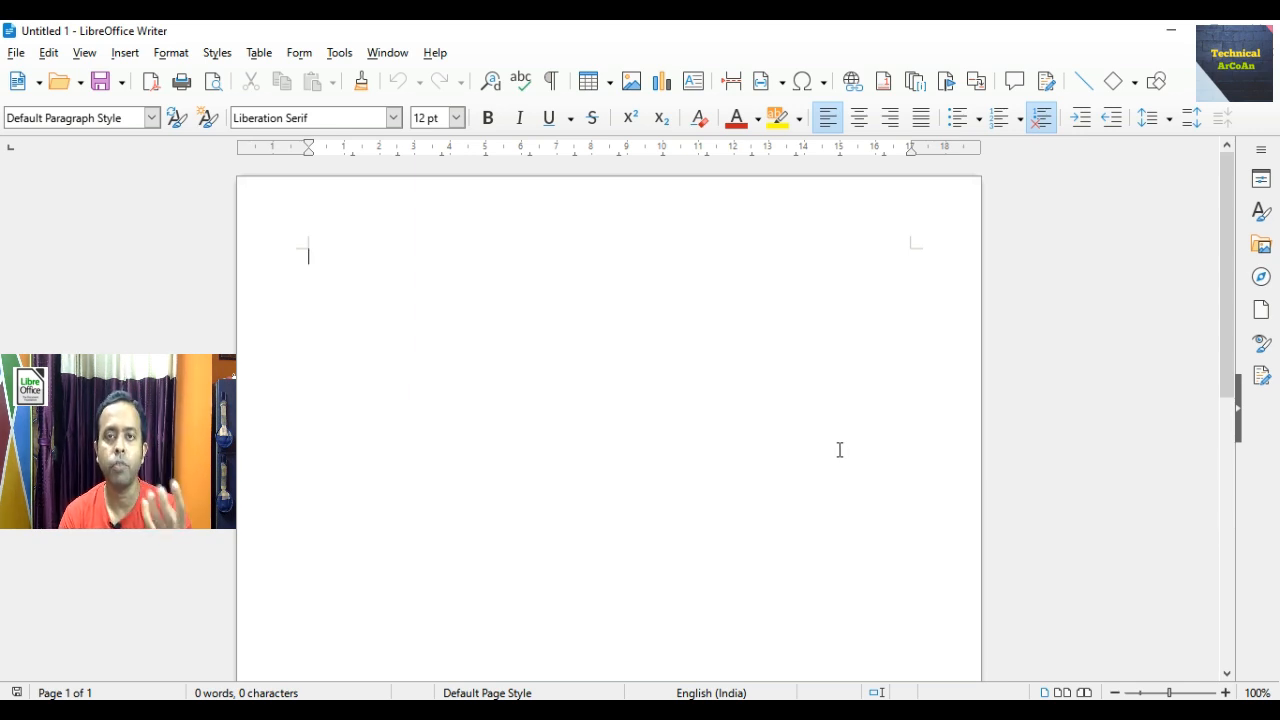
Enter "You are watching technical ArCoAn Yoututbe Channel’s Video." as the first line and start a new paragraph
{"action": "type", "text": "You are watching technical ArCoAn Cha"}
{"action": "key", "text": "BackSpace"}
{"action": "key", "text": "BackSpace"}
{"action": "key", "text": "BackSpace"}
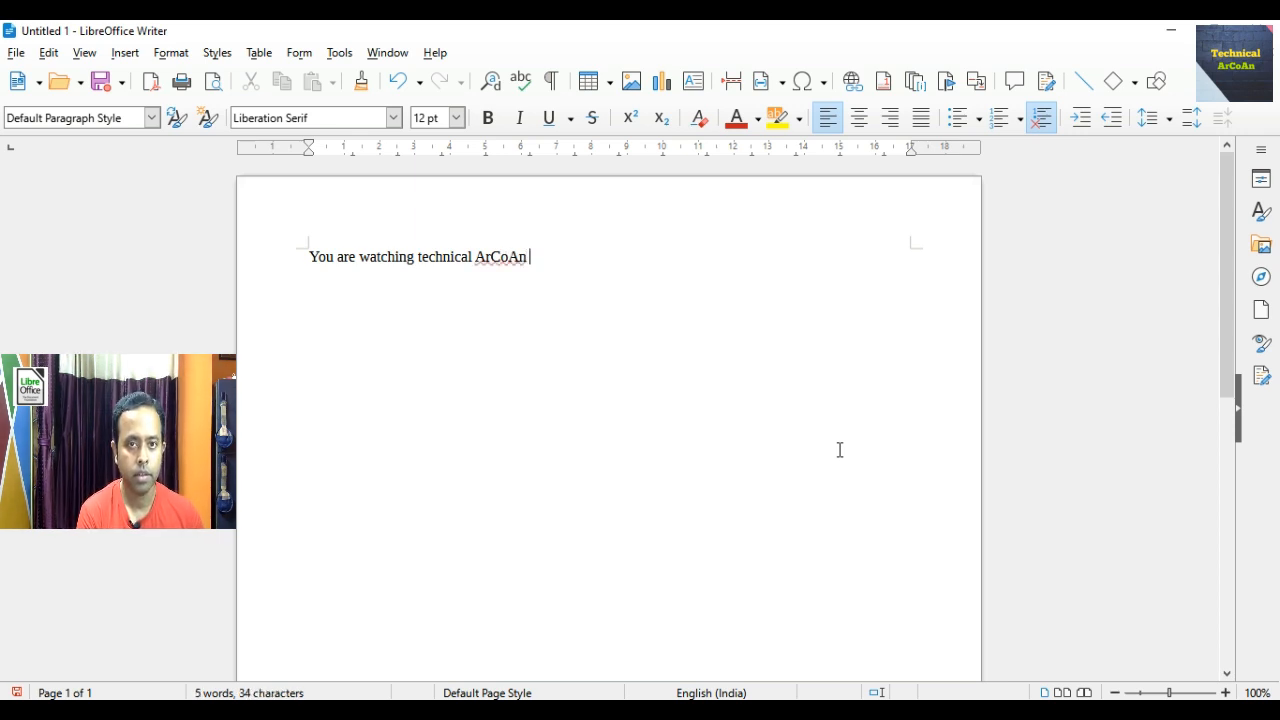
{"action": "type", "text": "Youtut"}
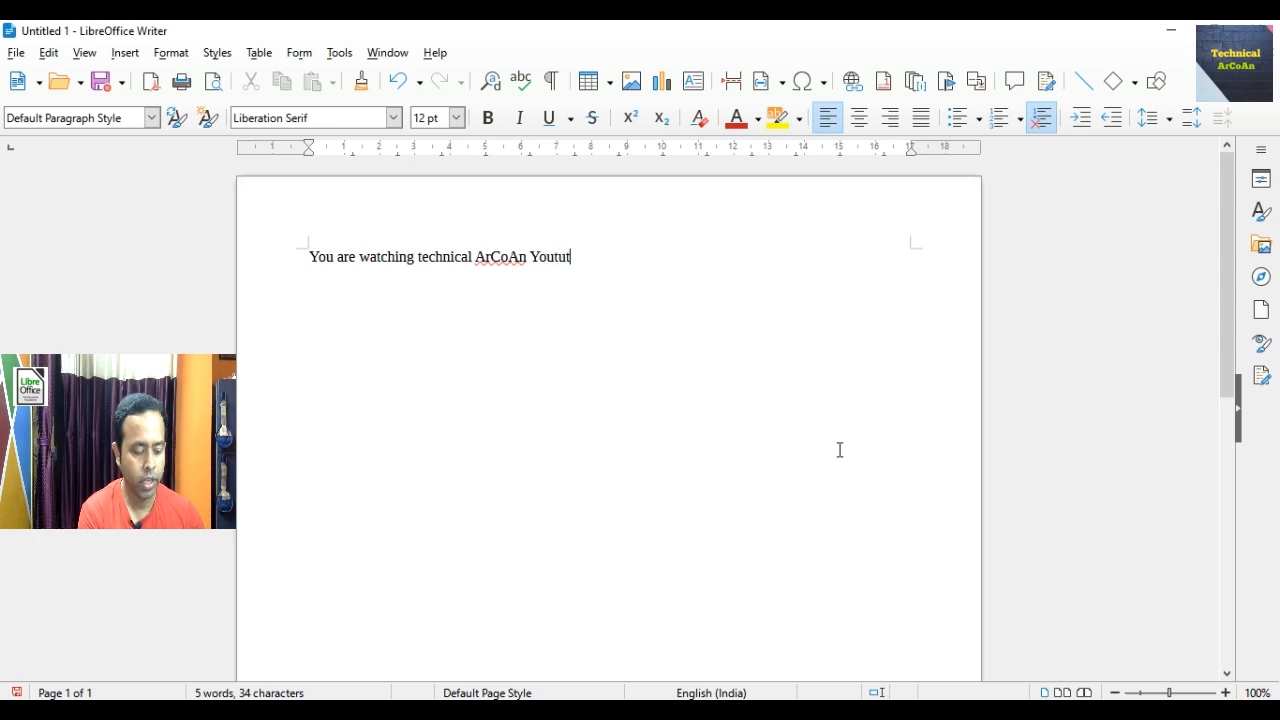
{"action": "type", "text": "be Channel's "}
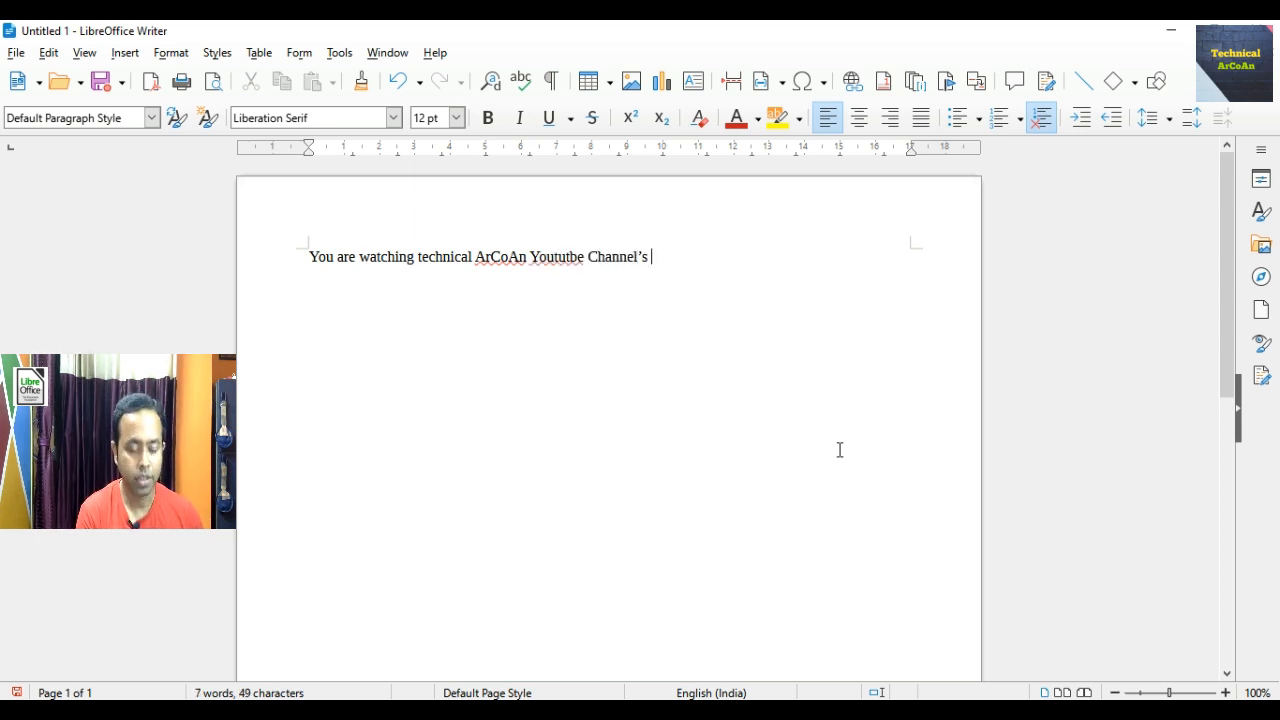
{"action": "type", "text": "Video"}
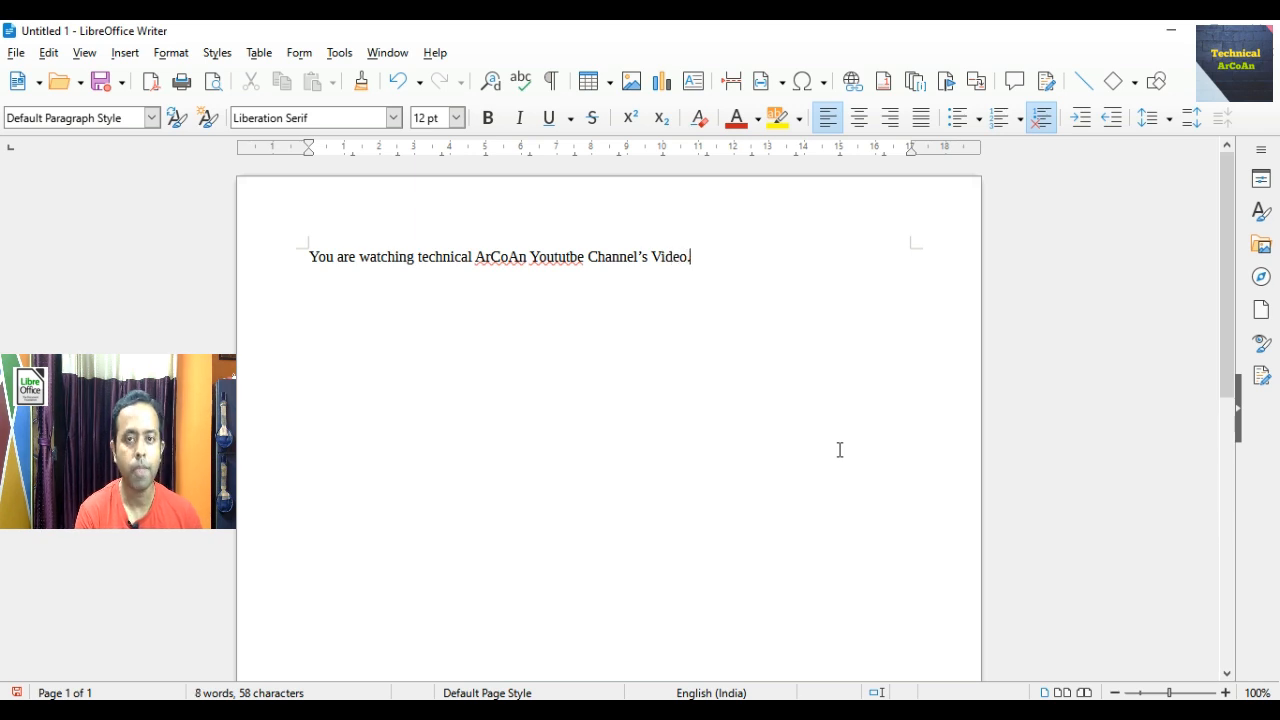
{"action": "type", "text": "."}
{"action": "key", "text": "Return"}
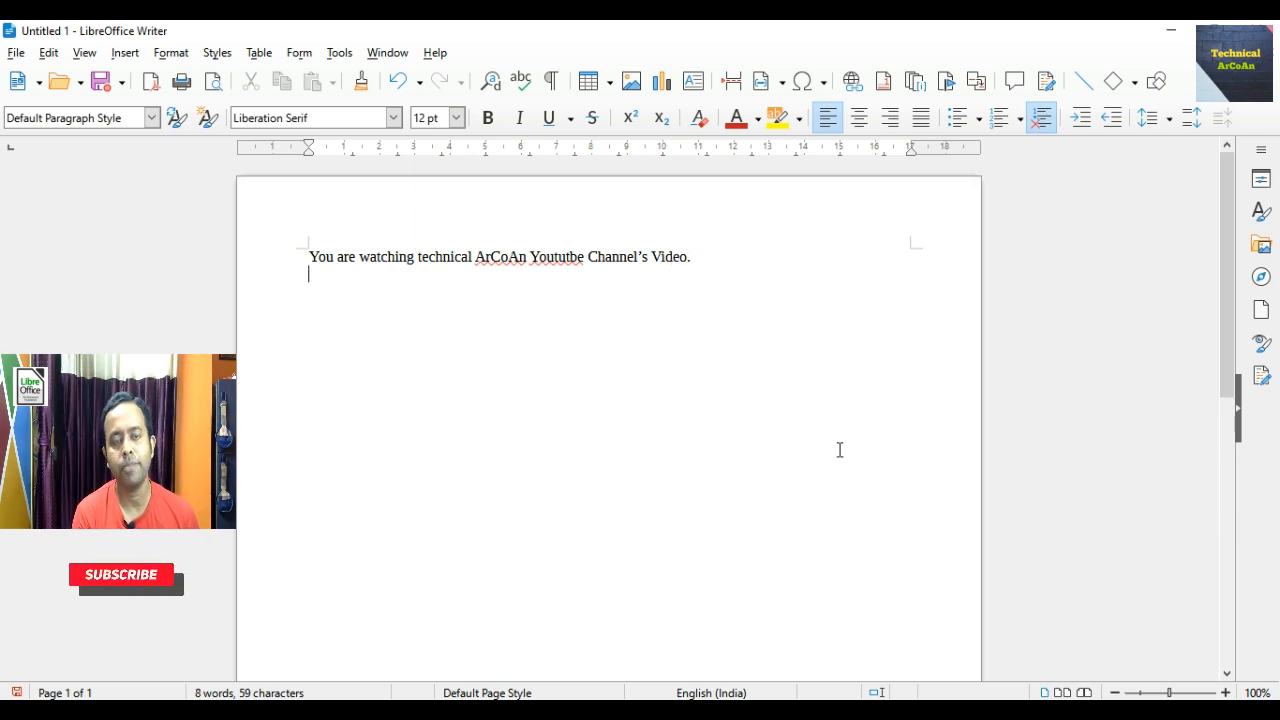
Write "The category of this channel is Educational." as the second line
{"action": "type", "text": "The cate"}
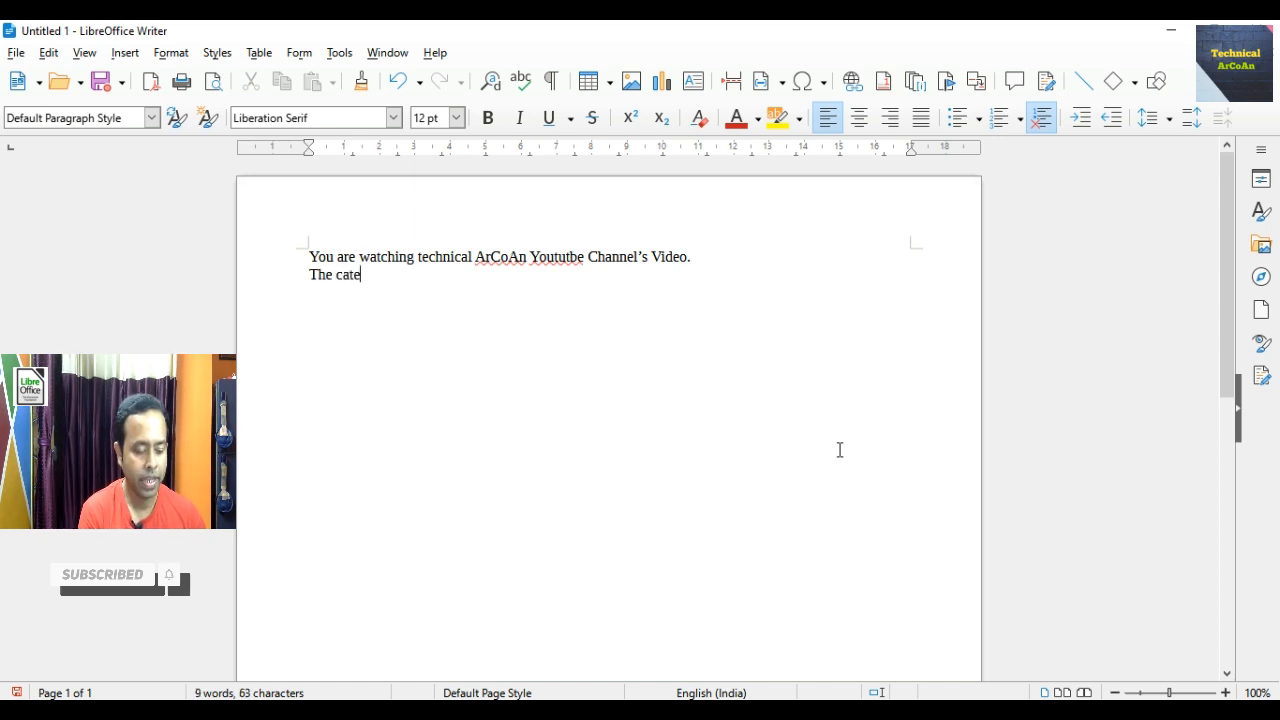
{"action": "type", "text": "gory of this chann"}
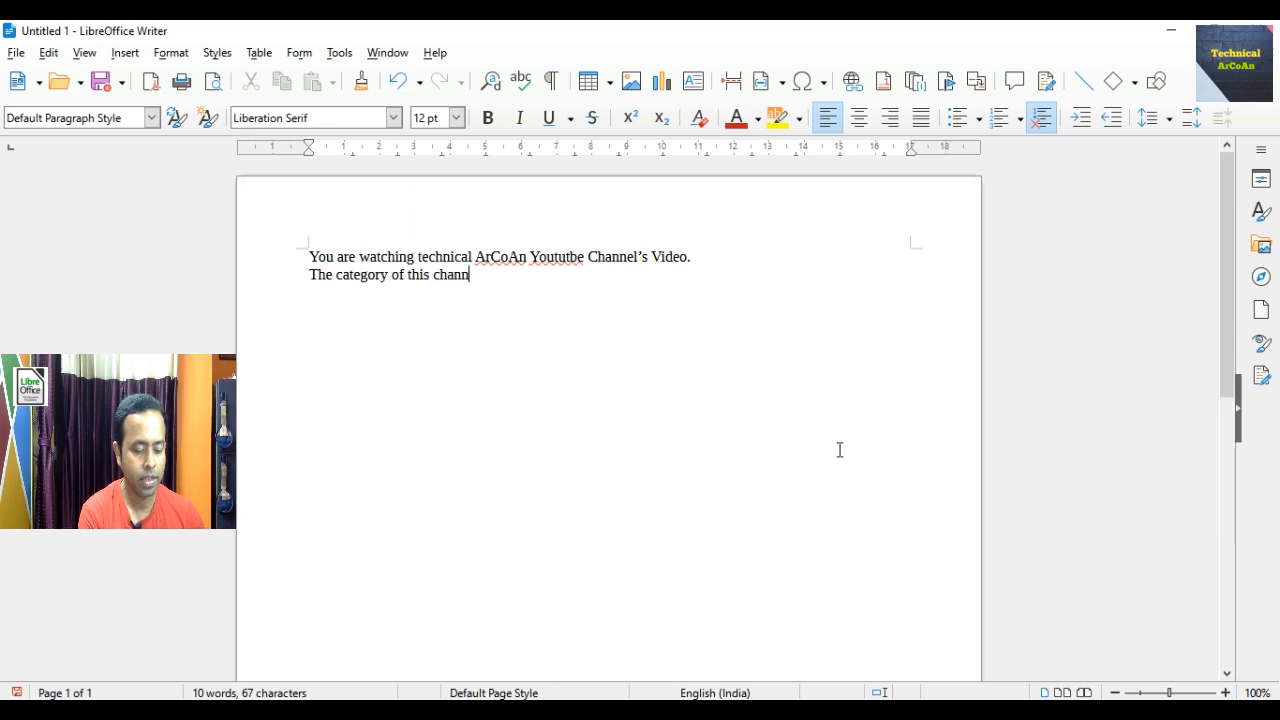
{"action": "type", "text": "el is Edu"}
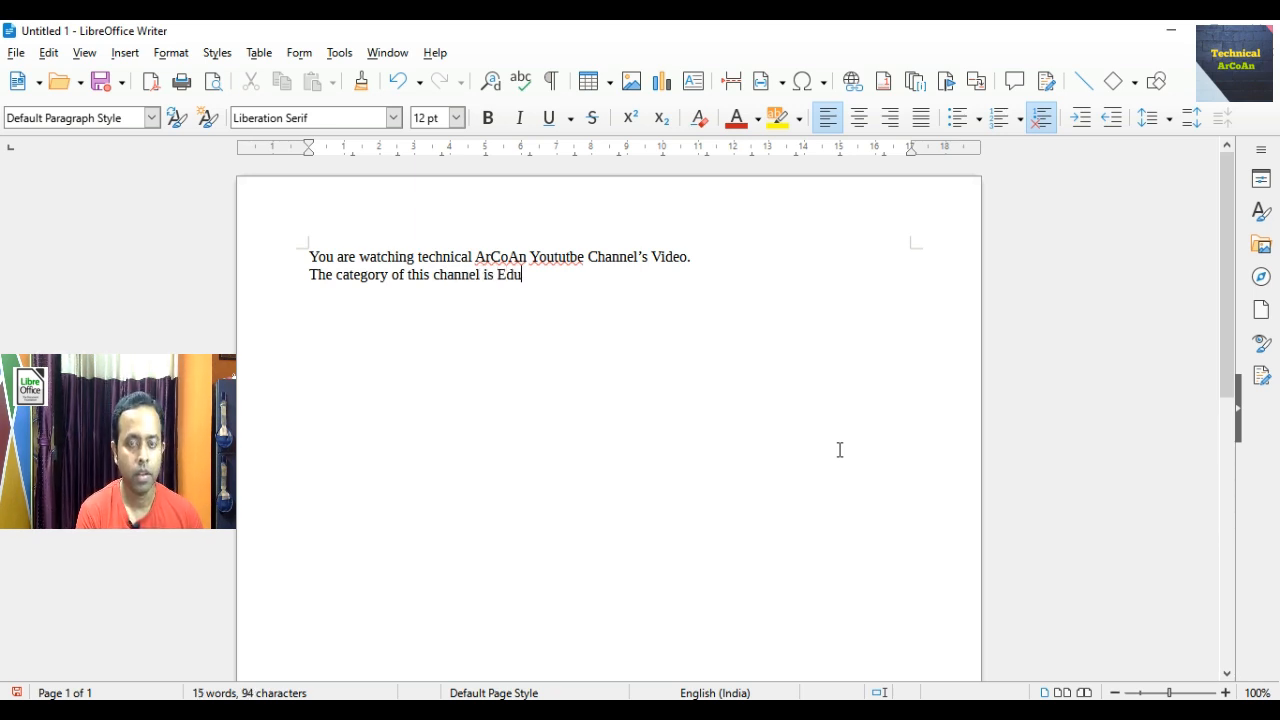
{"action": "type", "text": "cational."}
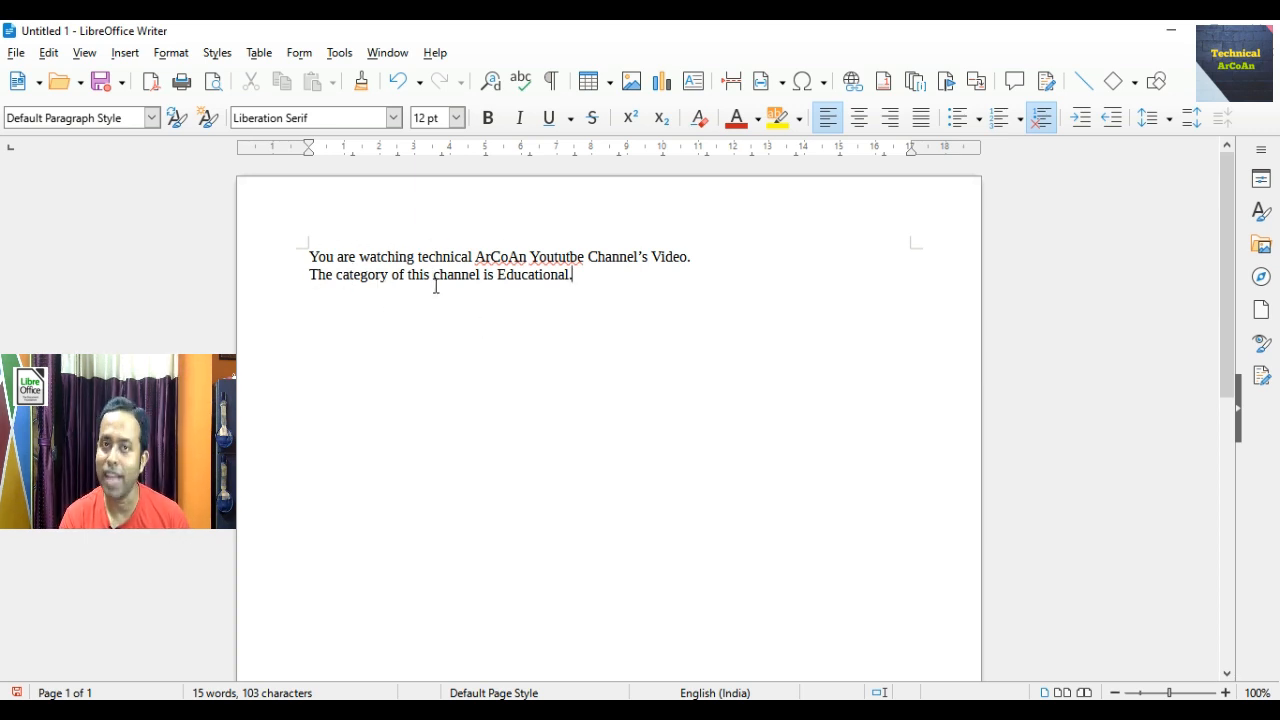
Capitalize the first letter of "technical" in the first line
{"action": "left_click", "coordinate": [419, 256]}
{"action": "key", "text": "Delete"}
{"action": "type", "text": "T"}
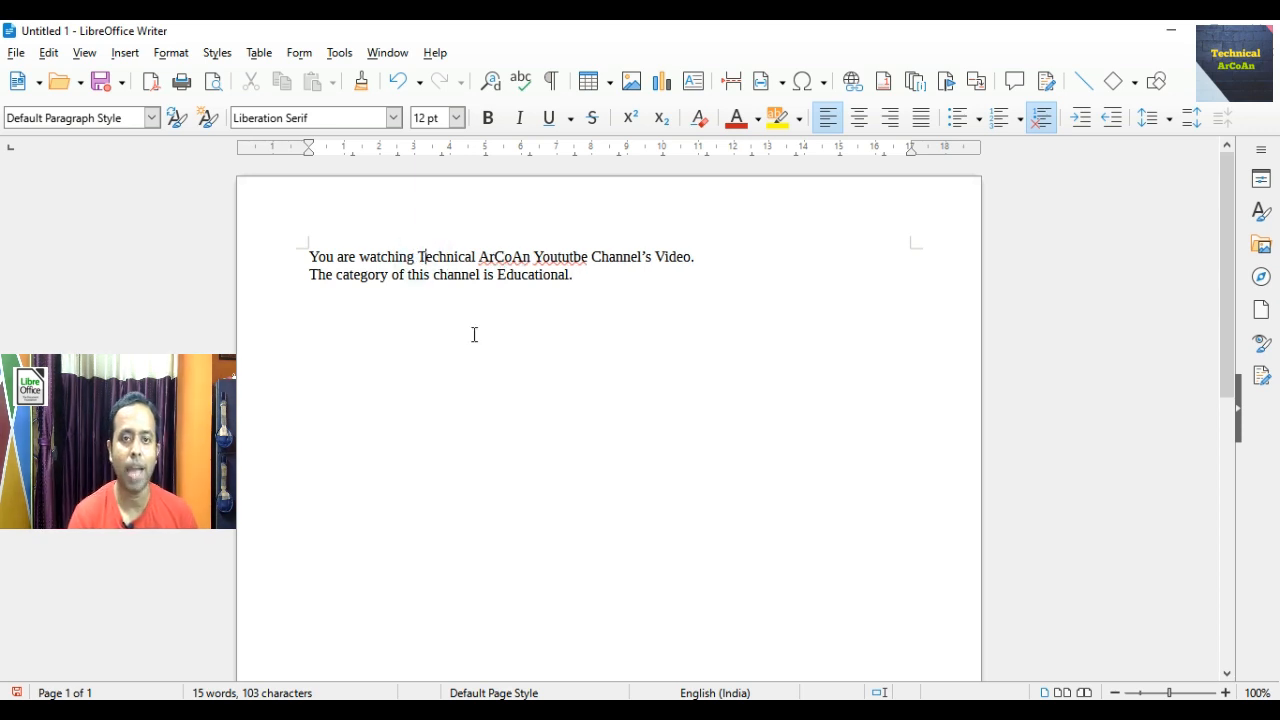
Set the font size of "Technical ArCoAn" in the first line to 24 pt
{"action": "left_click_drag", "start_coordinate": [417, 257], "coordinate": [532, 256]}
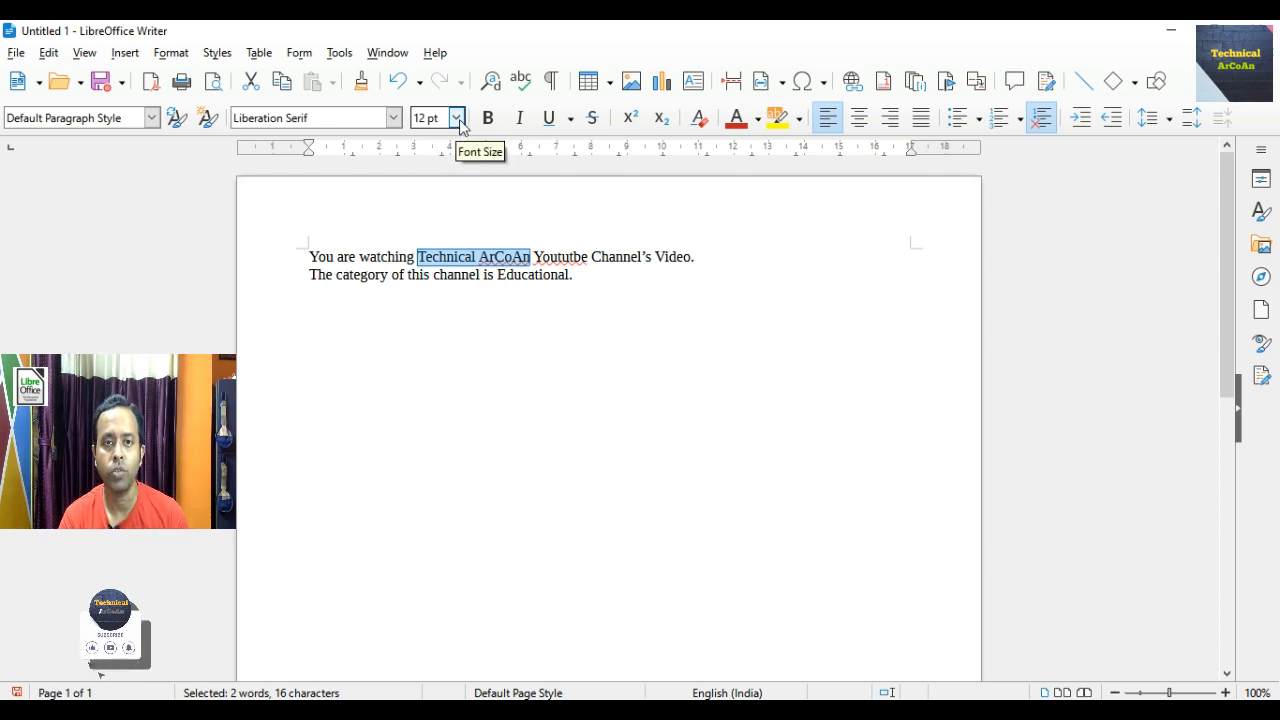
{"action": "left_click", "coordinate": [456, 118]}
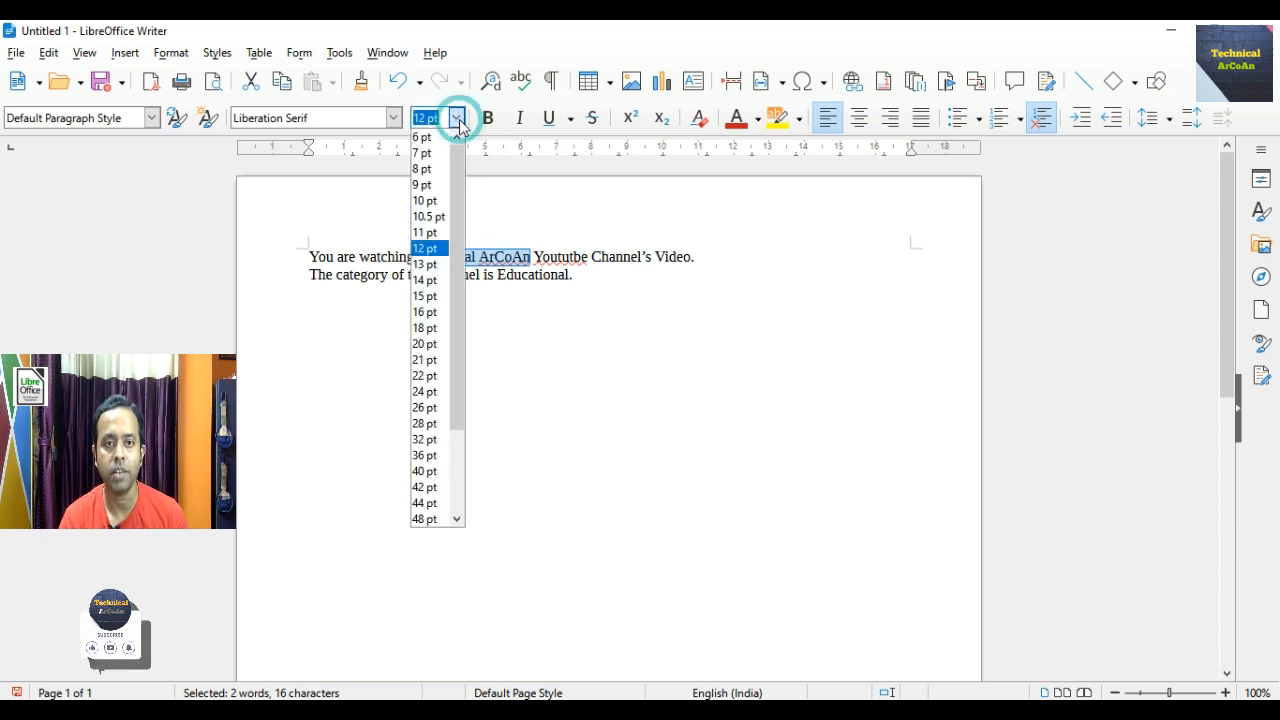
{"action": "left_click", "coordinate": [424, 392]}
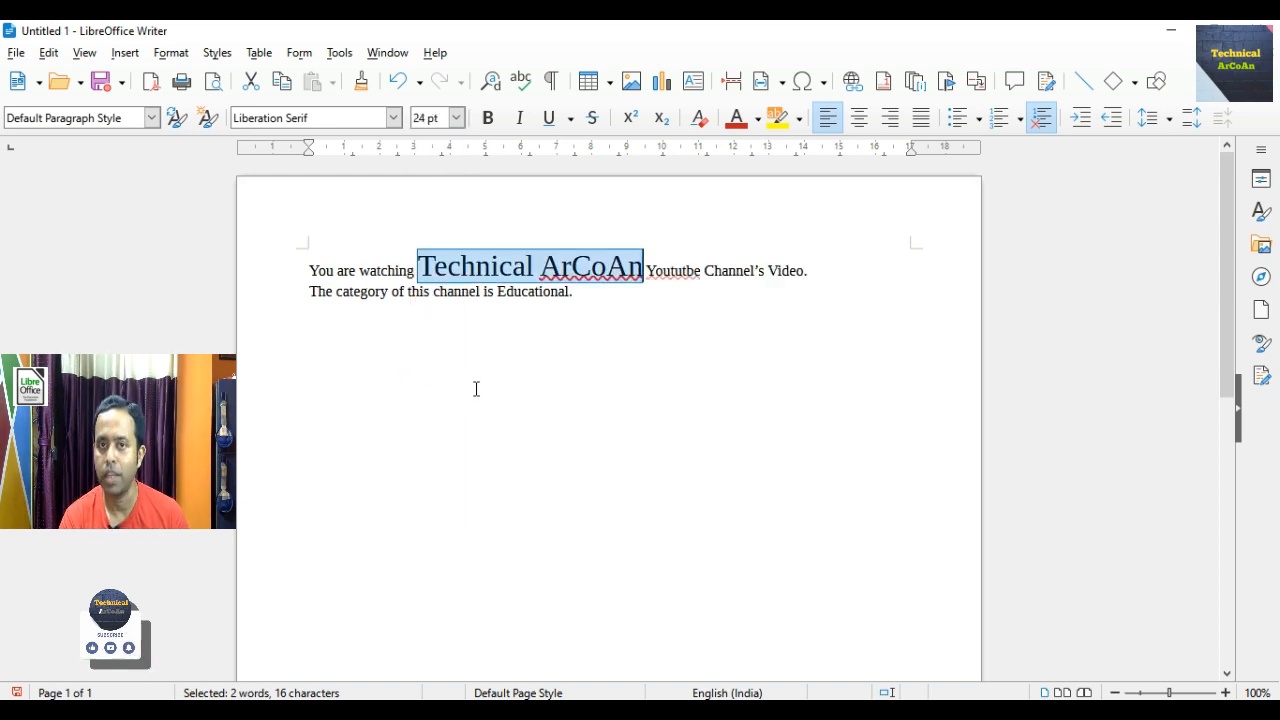
Color the words "Technical ArCoAn" red and make them bold
{"action": "left_click", "coordinate": [758, 120]}
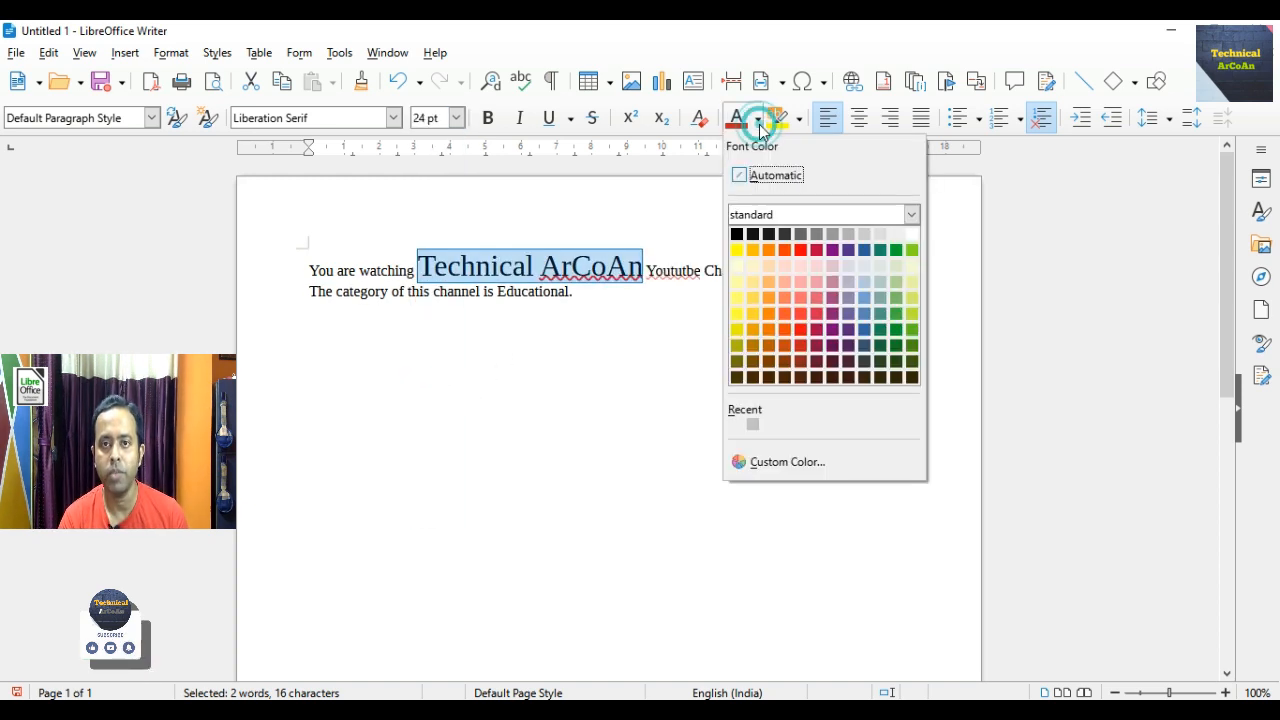
{"action": "left_click", "coordinate": [803, 332]}
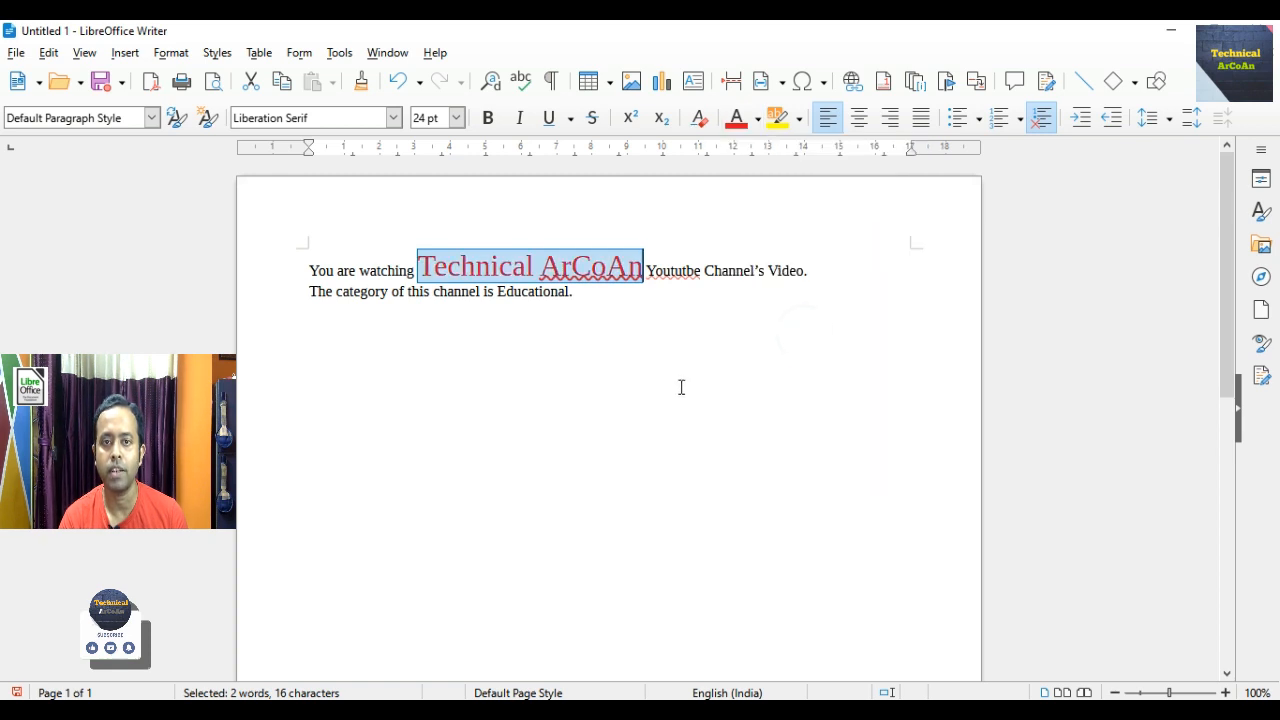
{"action": "left_click", "coordinate": [488, 118]}
{"action": "left_click", "coordinate": [540, 407]}
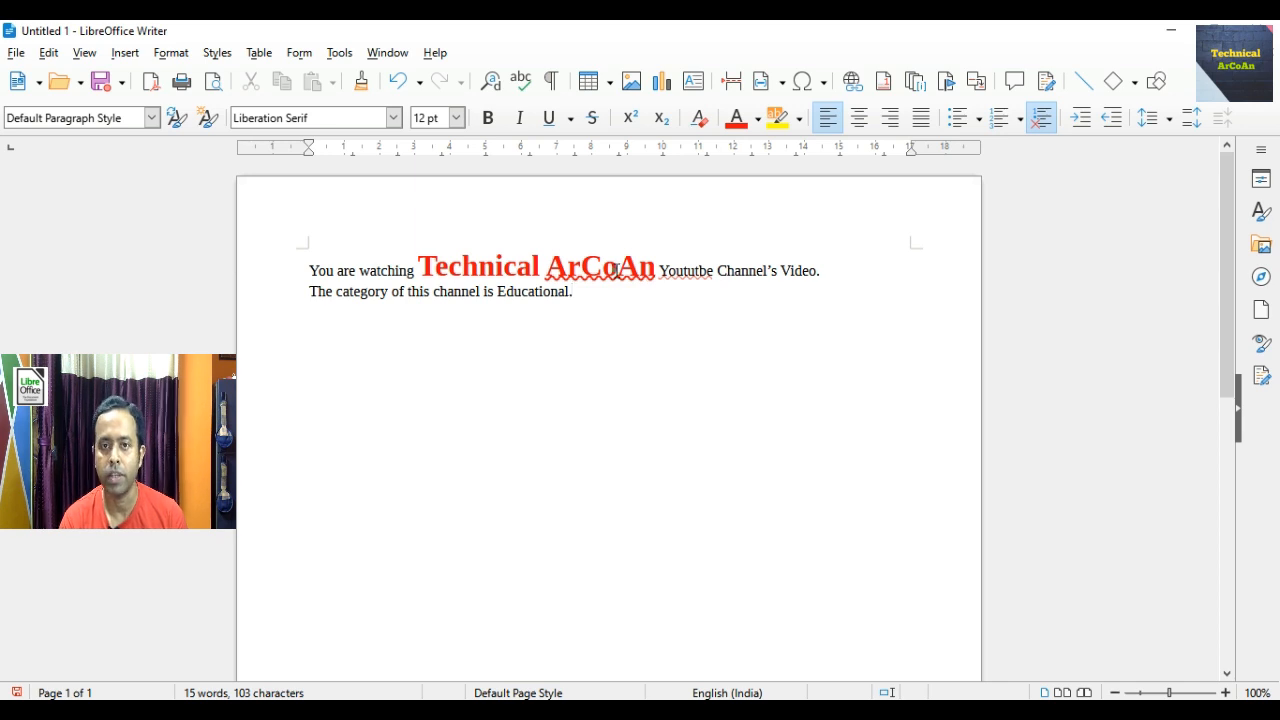
Ignore all spelling errors for the words "ArCoAn" and "Yoututbe" in the first line
{"action": "right_click", "coordinate": [615, 268]}
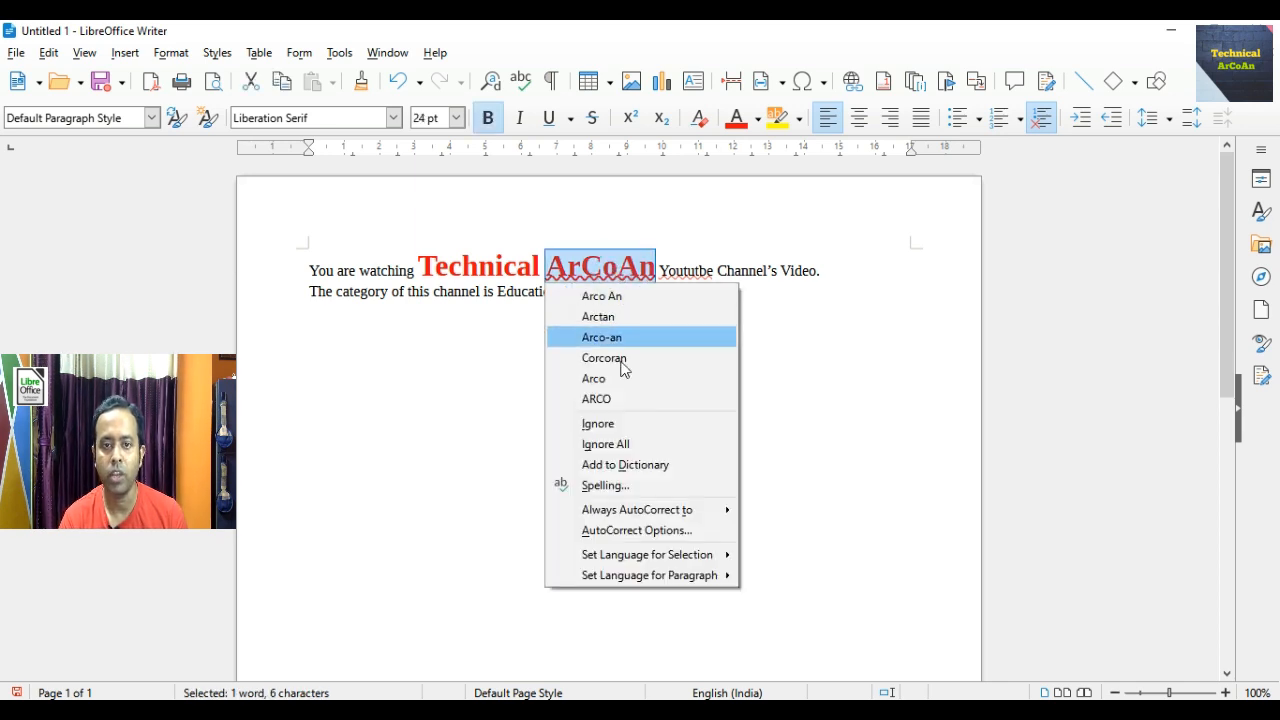
{"action": "left_click", "coordinate": [630, 444]}
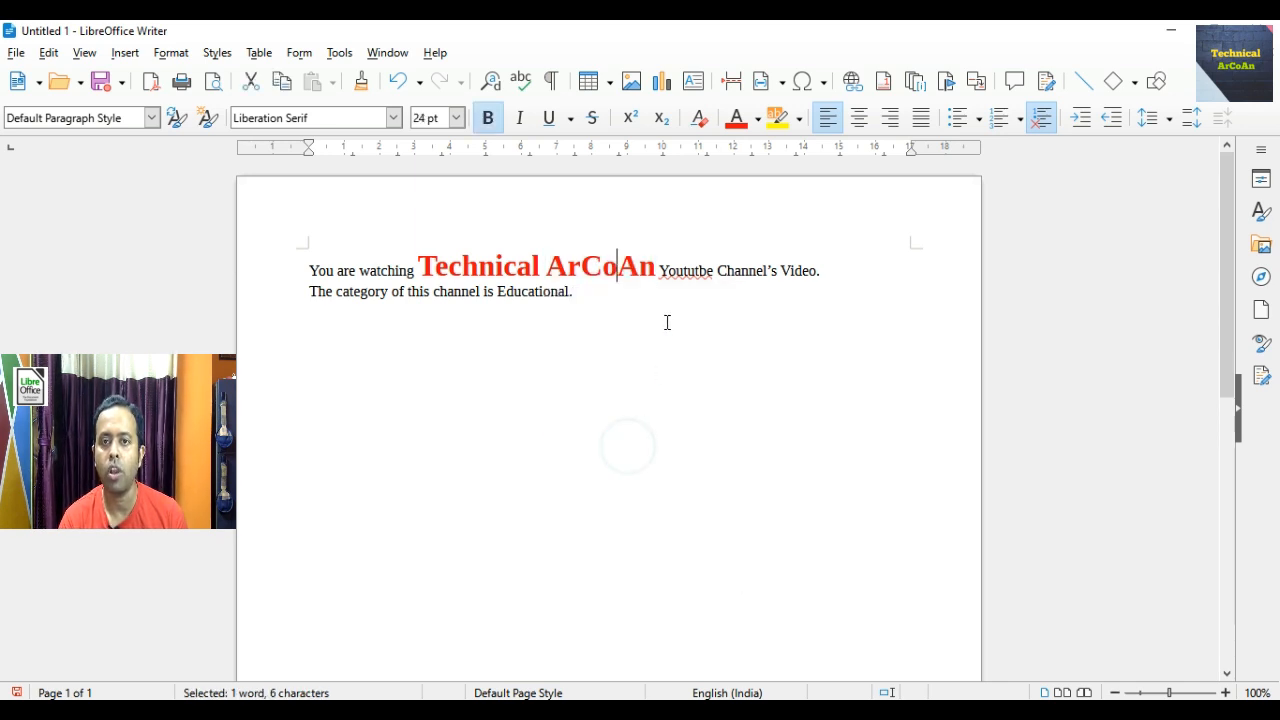
{"action": "right_click", "coordinate": [687, 270]}
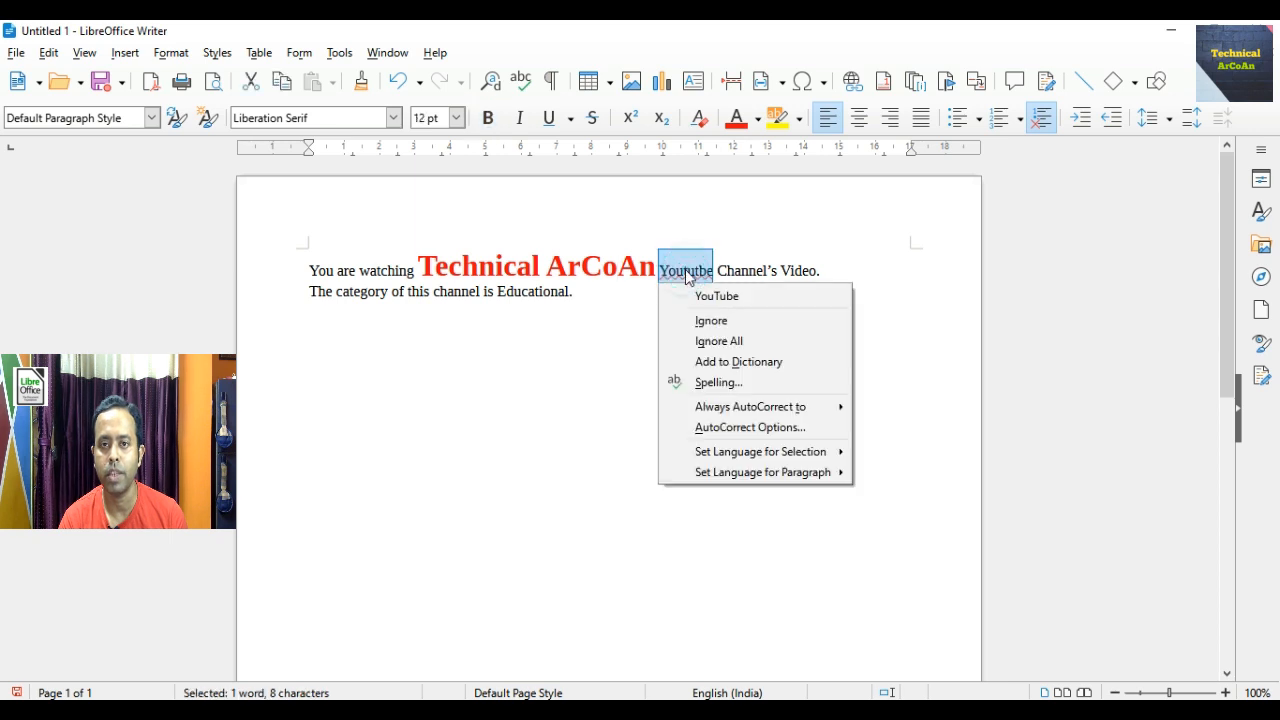
{"action": "left_click", "coordinate": [707, 342]}
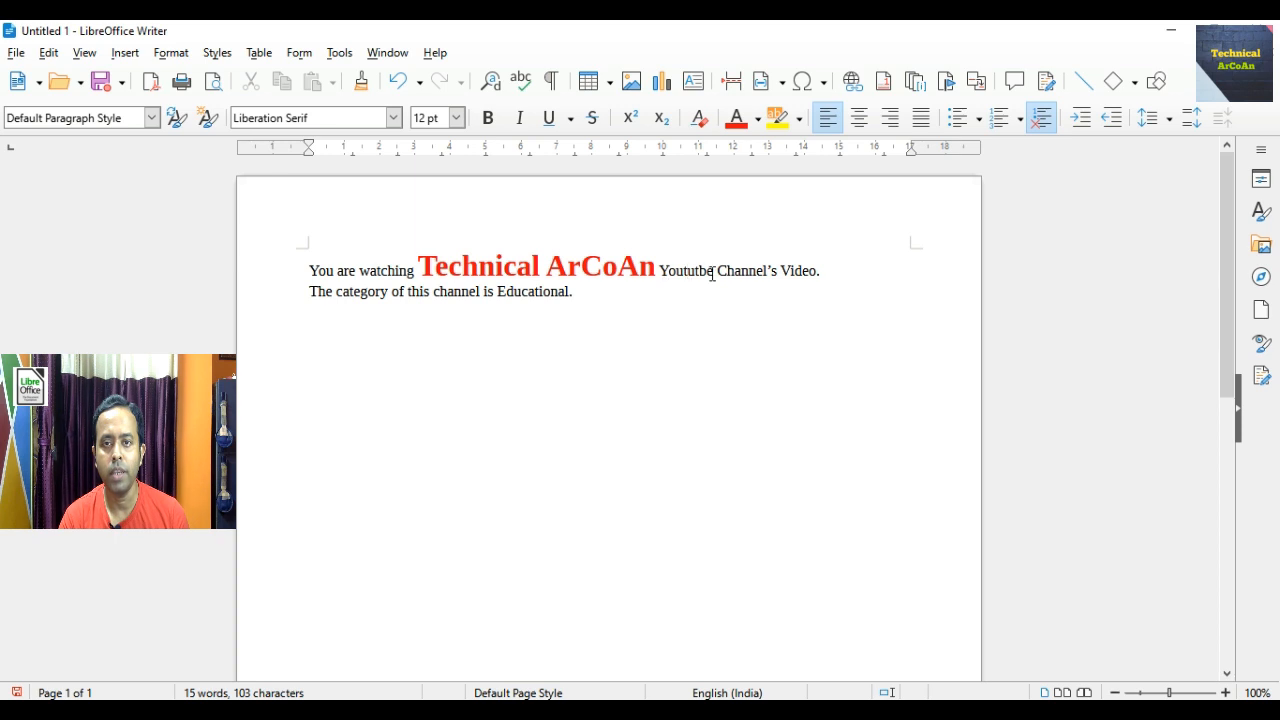
Change the font of "You are watching" at the start of the first line to Calibri
{"action": "left_click_drag", "start_coordinate": [304, 271], "coordinate": [406, 270]}
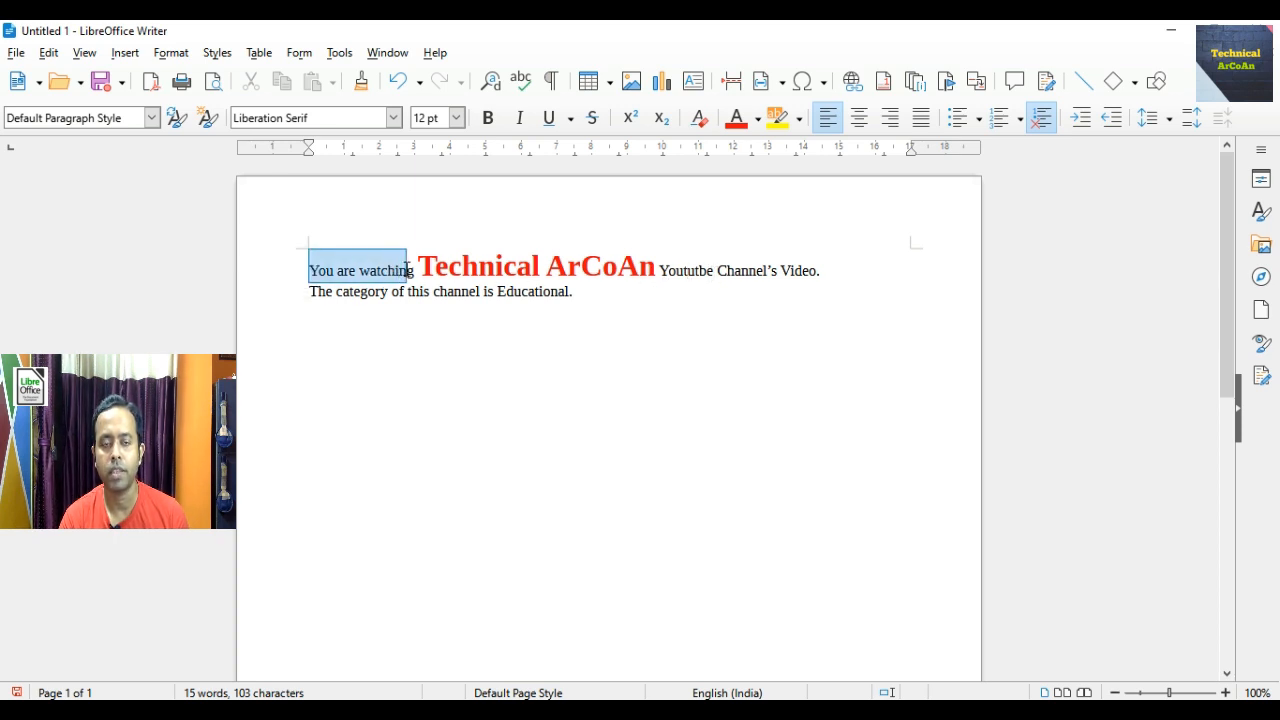
{"action": "left_click", "coordinate": [426, 387]}
{"action": "left_click_drag", "start_coordinate": [306, 270], "coordinate": [418, 270]}
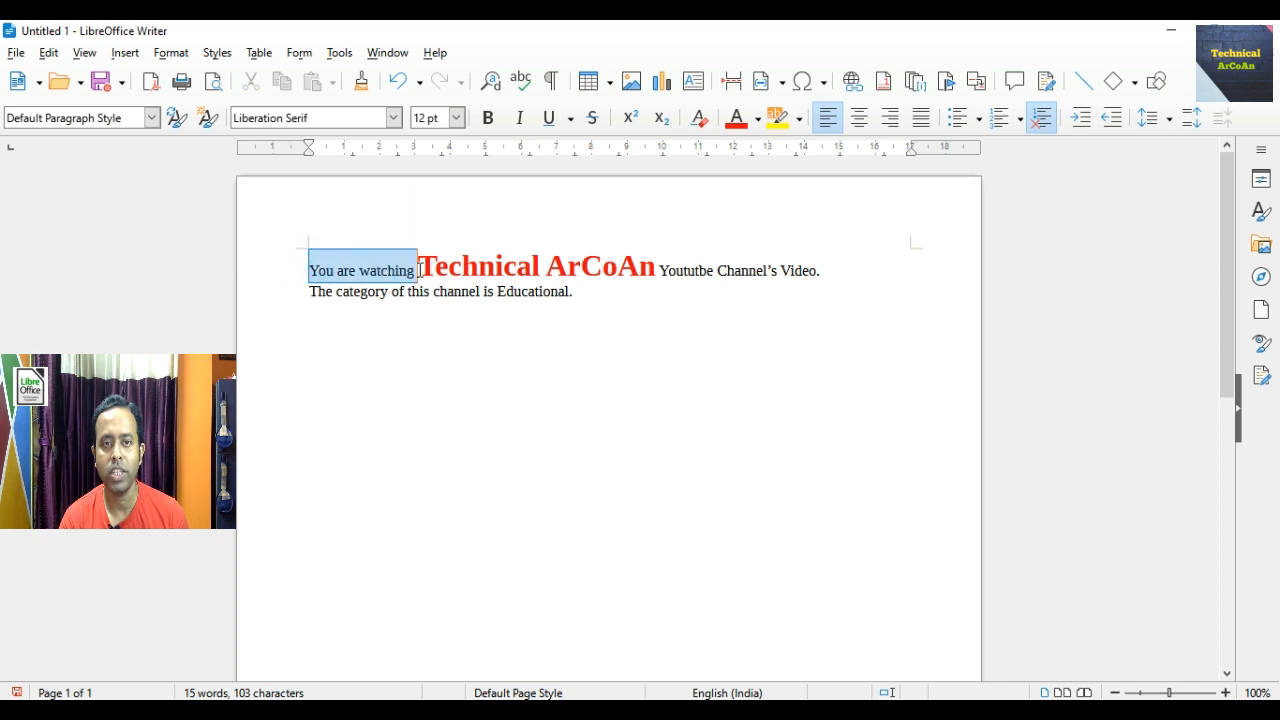
{"action": "left_click", "coordinate": [393, 118]}
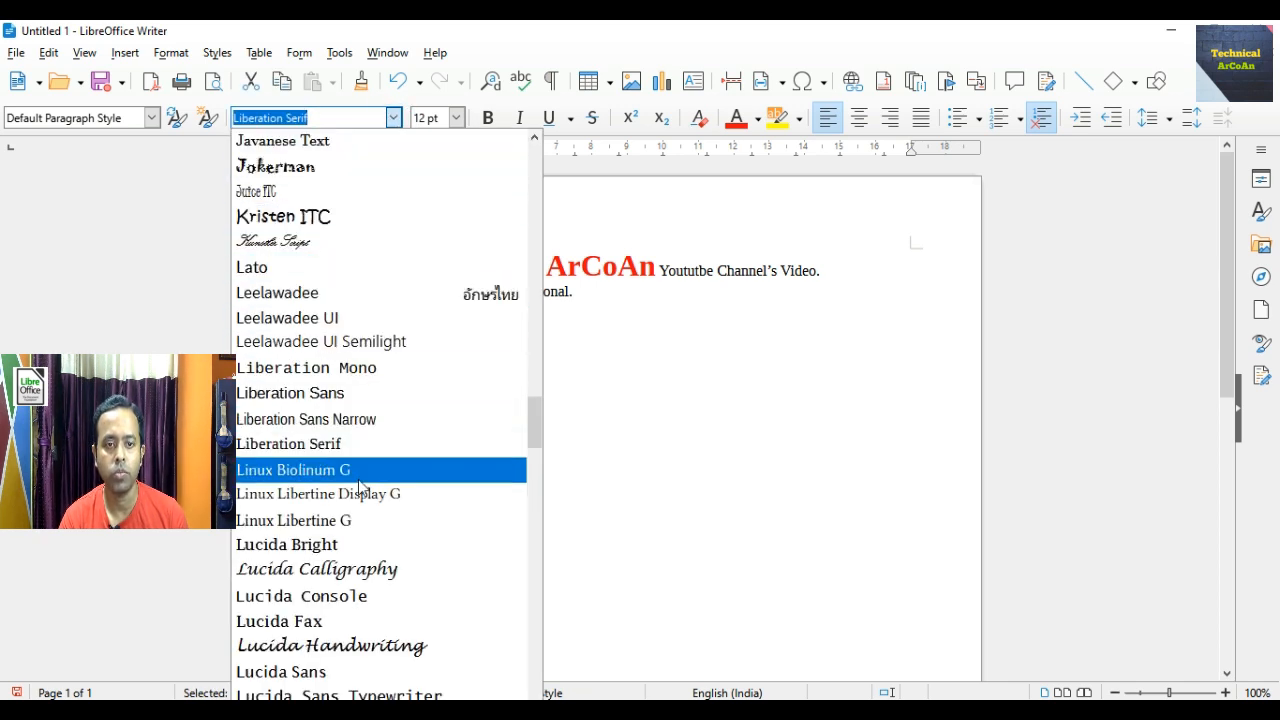
{"action": "scroll", "coordinate": [362, 470], "scroll_direction": "up", "scroll_amount": 20}
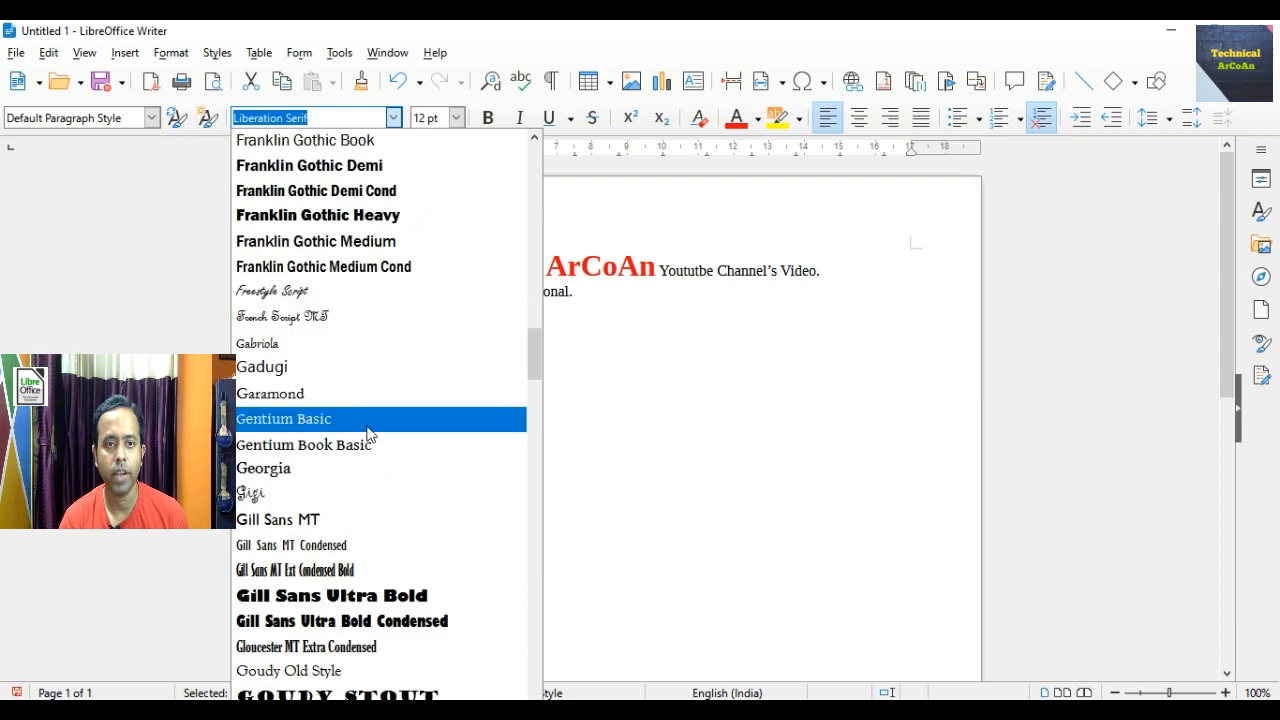
{"action": "scroll", "coordinate": [368, 410], "scroll_direction": "up", "scroll_amount": 10}
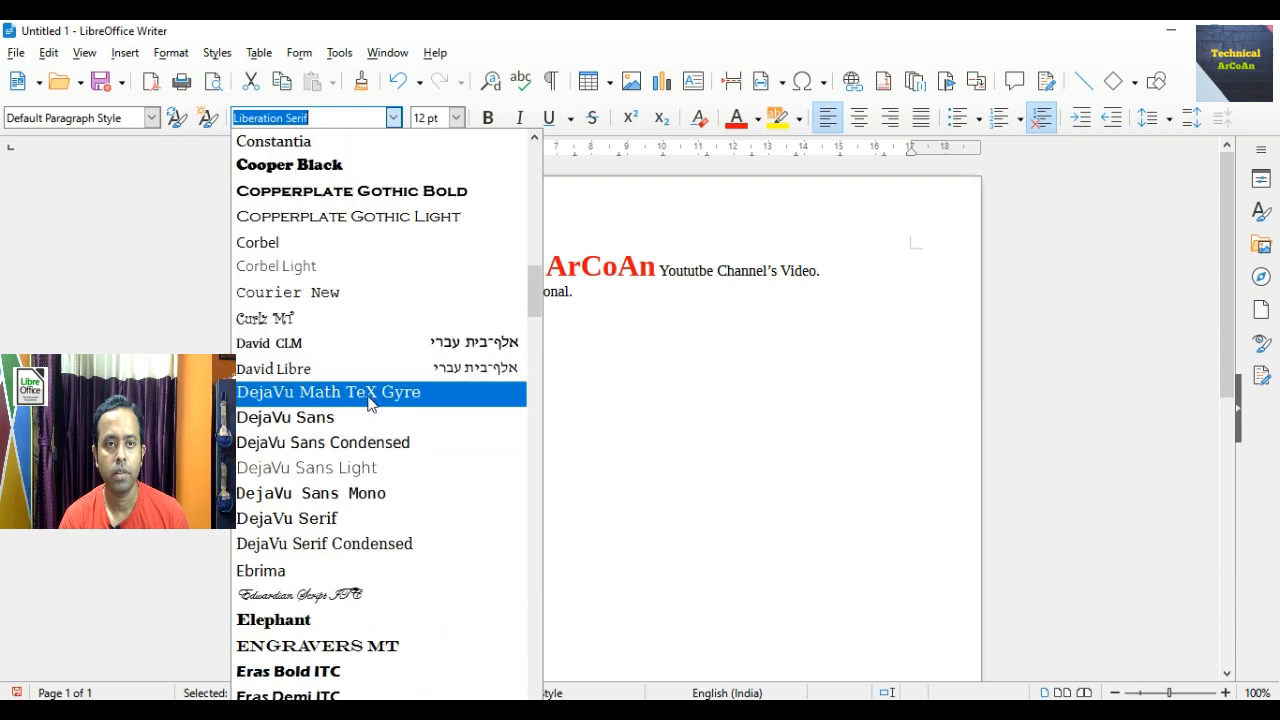
{"action": "scroll", "coordinate": [368, 398], "scroll_direction": "up", "scroll_amount": 6}
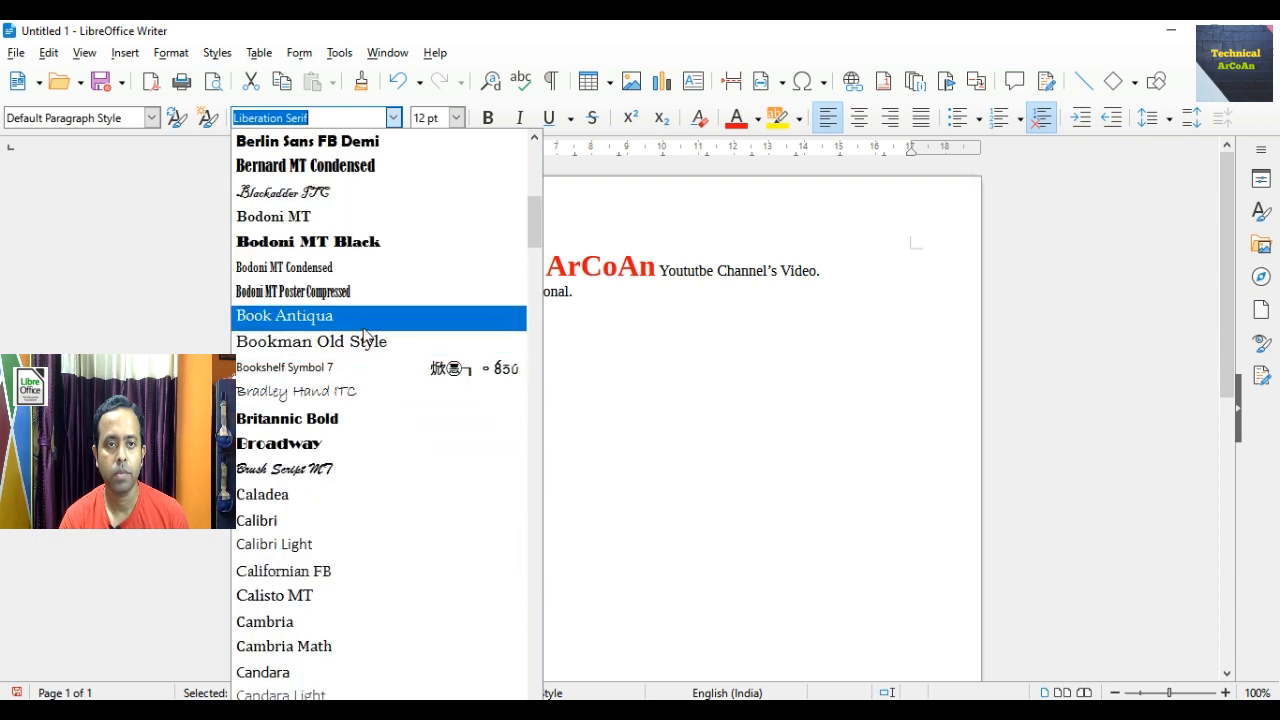
{"action": "left_click", "coordinate": [368, 520]}
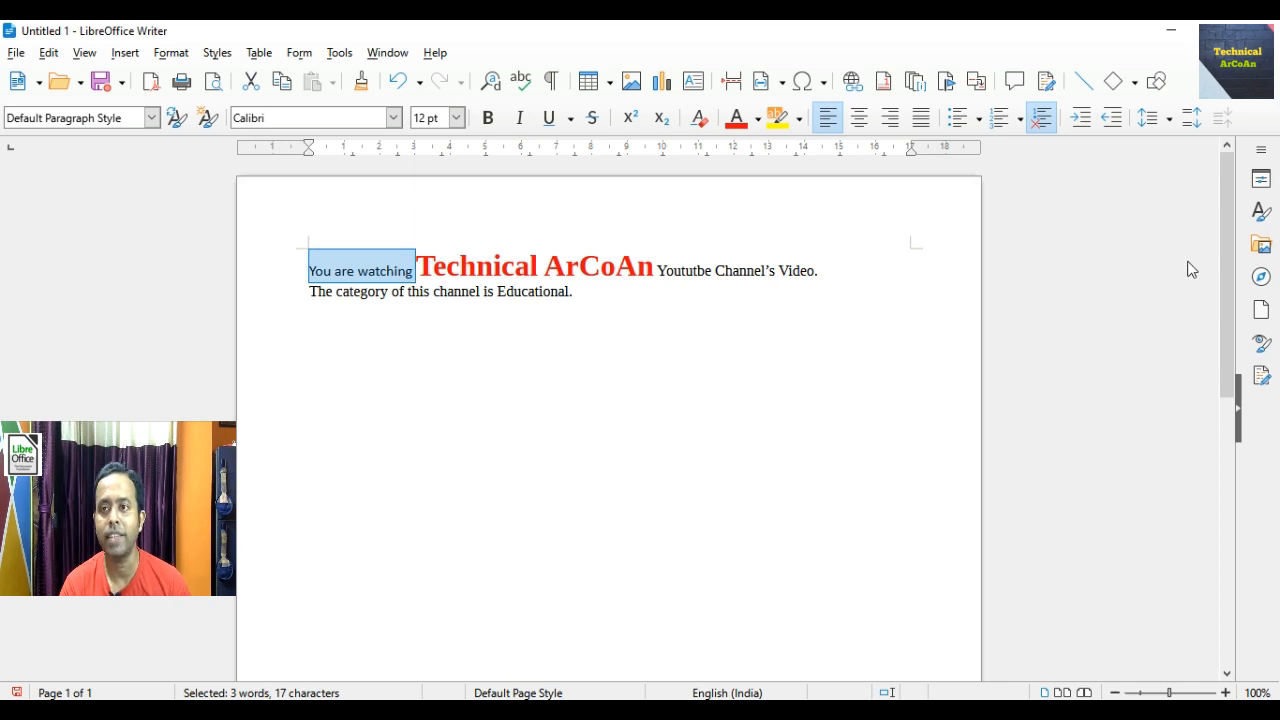
Show the Properties sidebar and increase the font size of "You are watching" by four increments
{"action": "left_click", "coordinate": [1261, 179]}
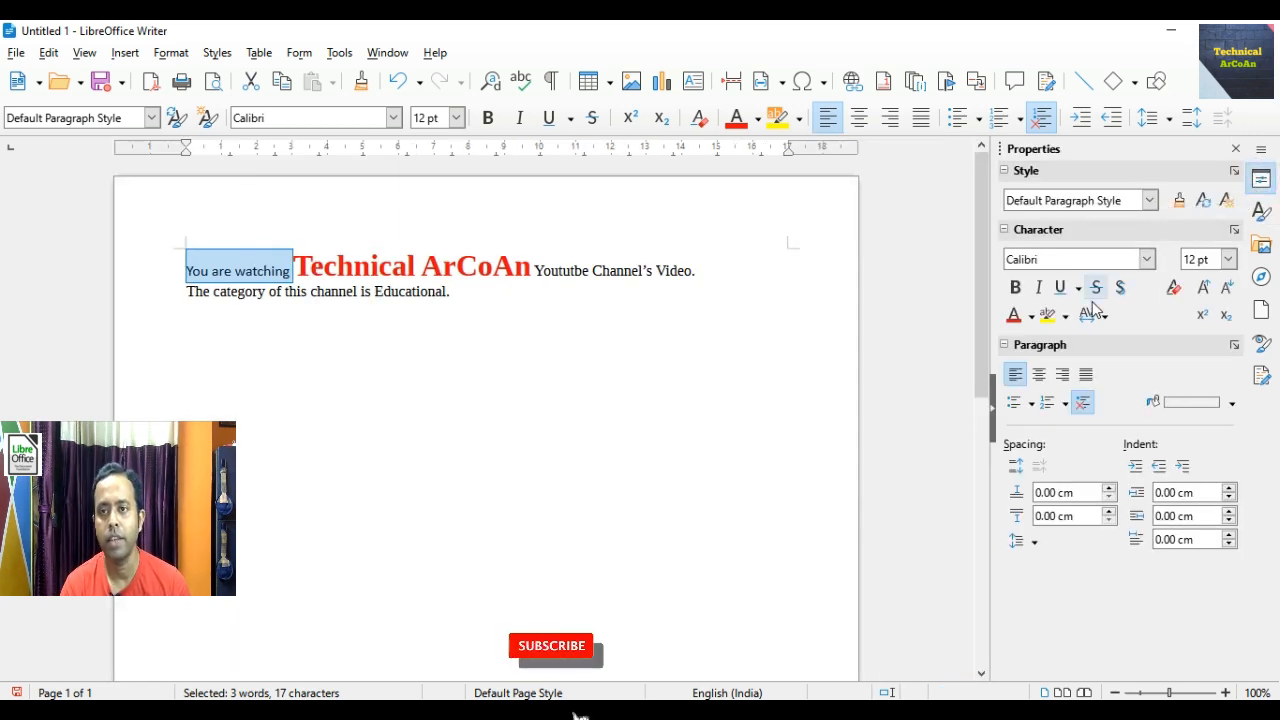
{"action": "left_click", "coordinate": [1205, 290]}
{"action": "left_click", "coordinate": [1205, 290]}
{"action": "left_click", "coordinate": [1205, 290]}
{"action": "left_click", "coordinate": [1205, 290]}
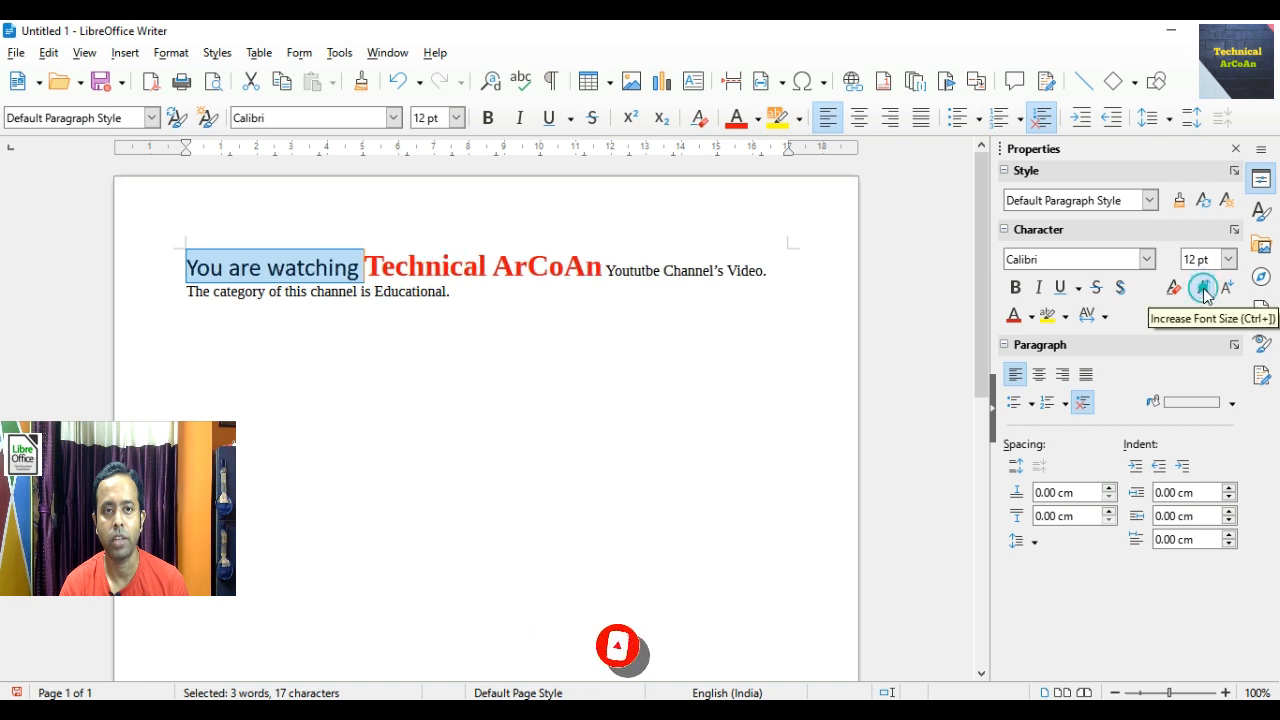
{"action": "left_click", "coordinate": [818, 437]}
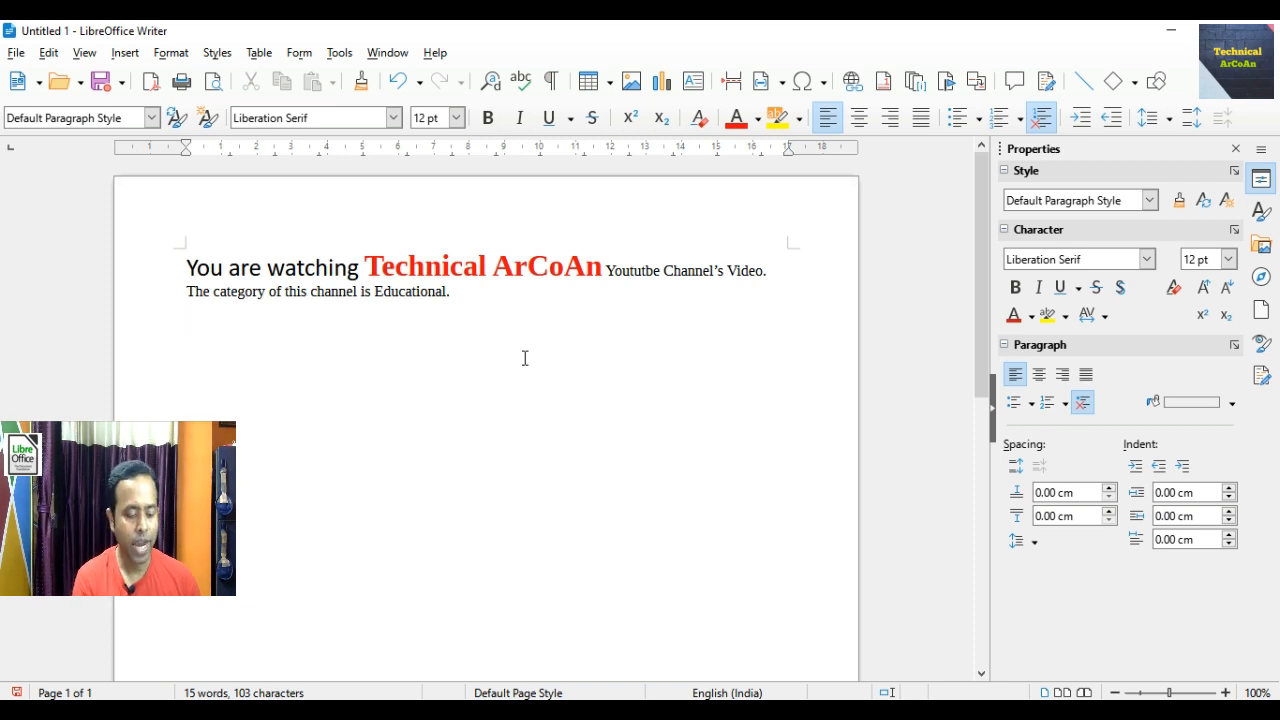
Add the formula "H20" below the two lines of text and make its 2 subscript
{"action": "type", "text": "H20"}
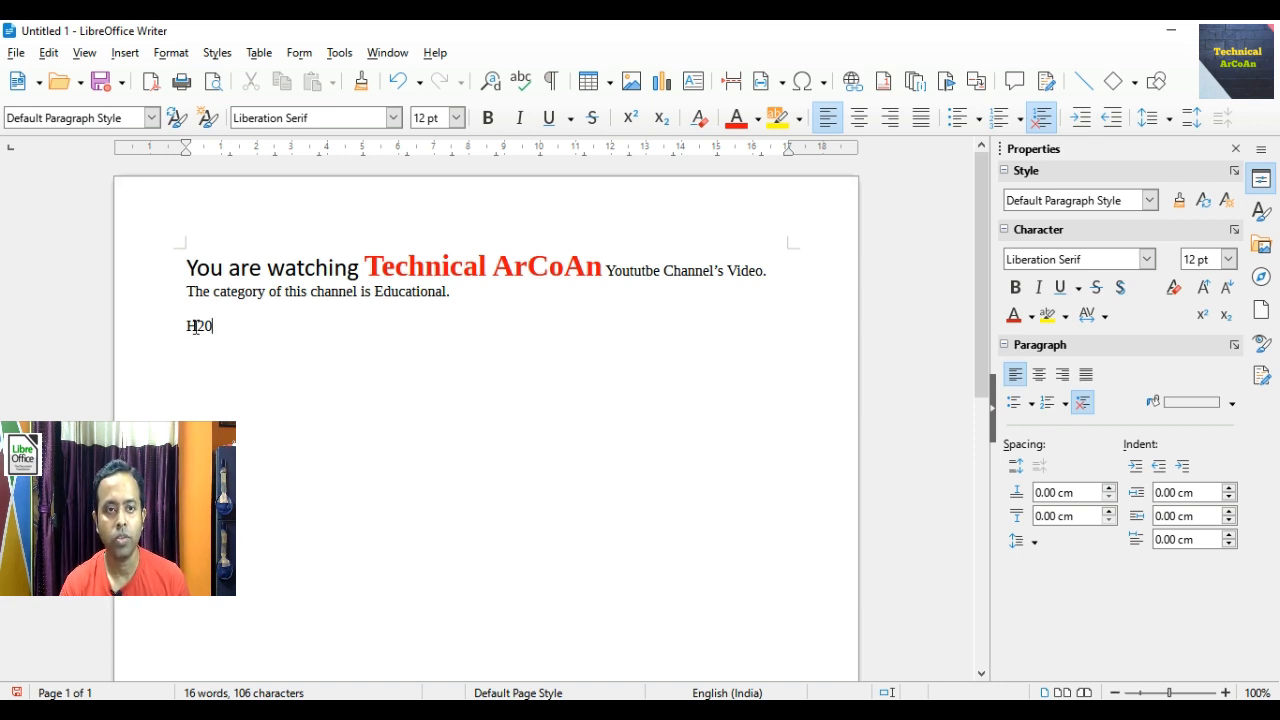
{"action": "left_click_drag", "start_coordinate": [196, 327], "coordinate": [205, 327]}
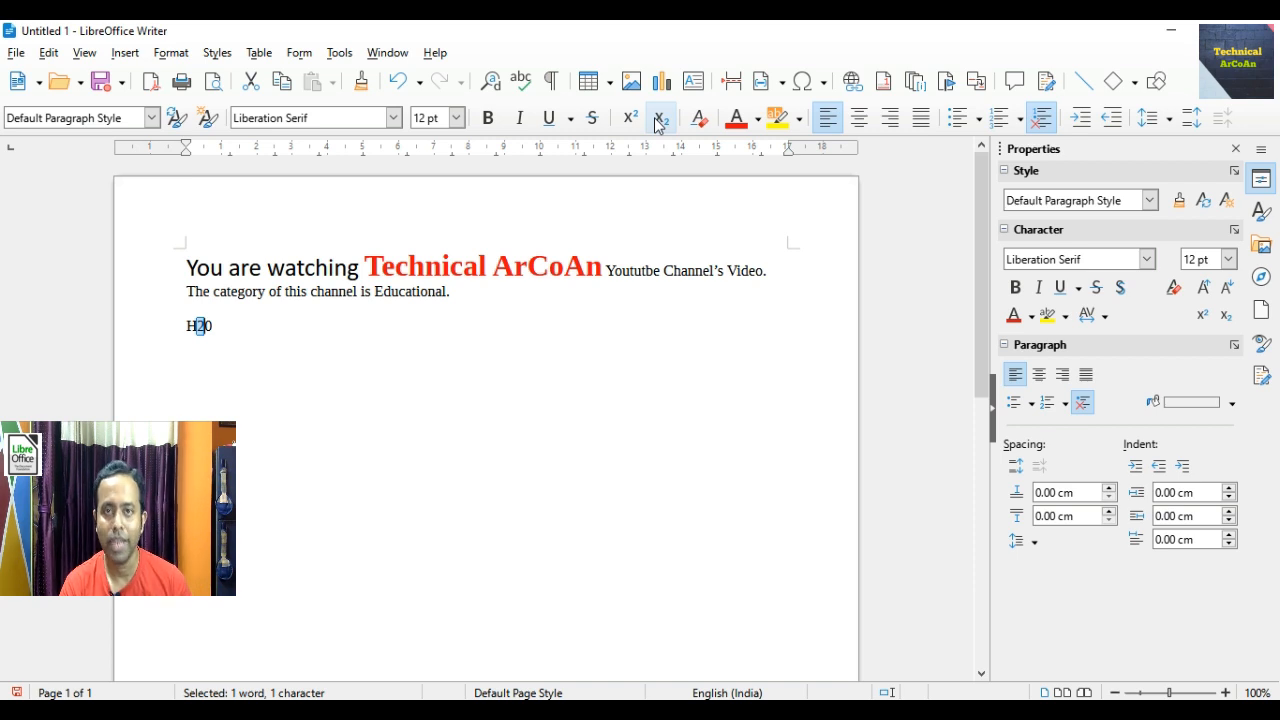
{"action": "left_click", "coordinate": [660, 119]}
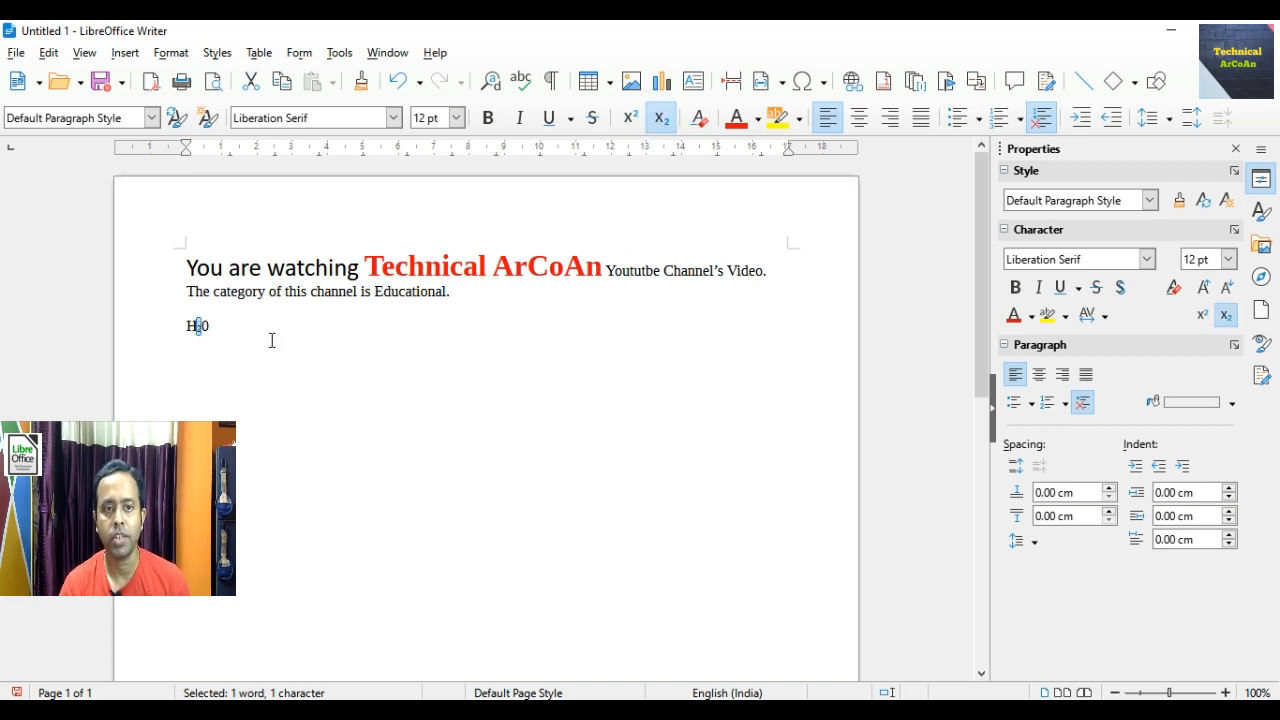
Increase the font size of the whole "H20" formula by four increments
{"action": "left_click_drag", "start_coordinate": [180, 325], "coordinate": [232, 349]}
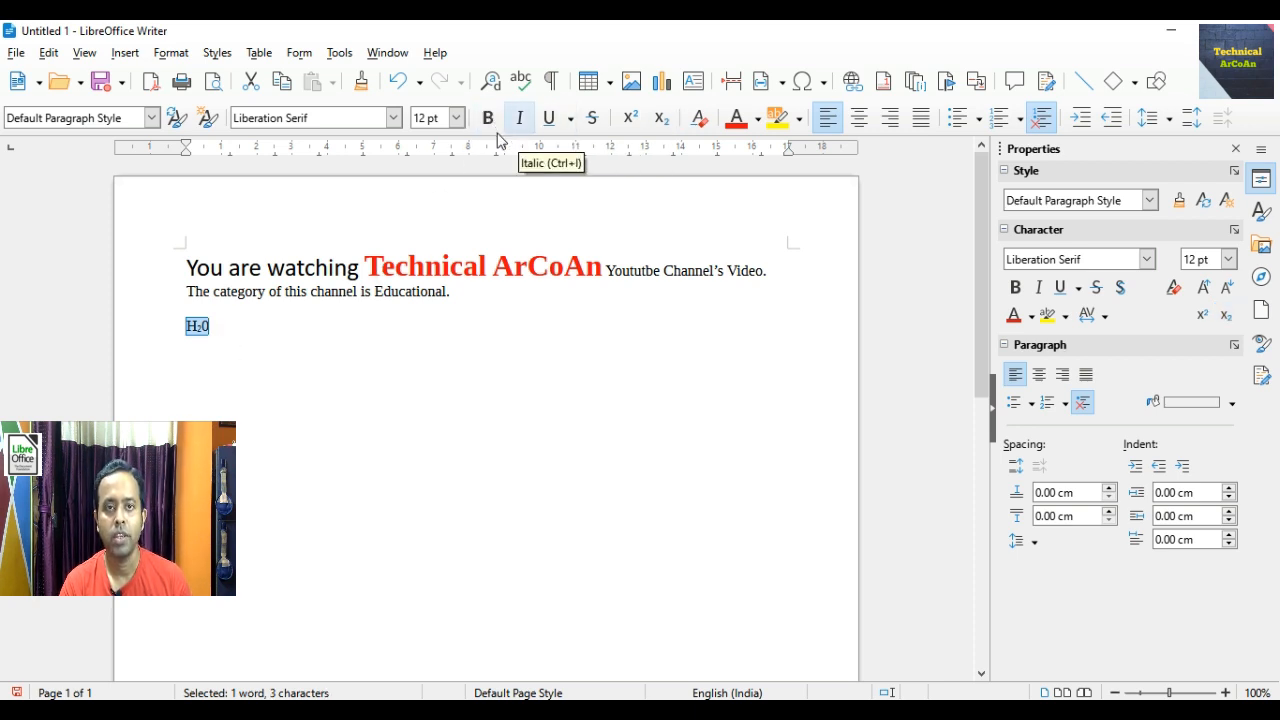
{"action": "left_click", "coordinate": [1204, 288]}
{"action": "left_click", "coordinate": [1204, 288]}
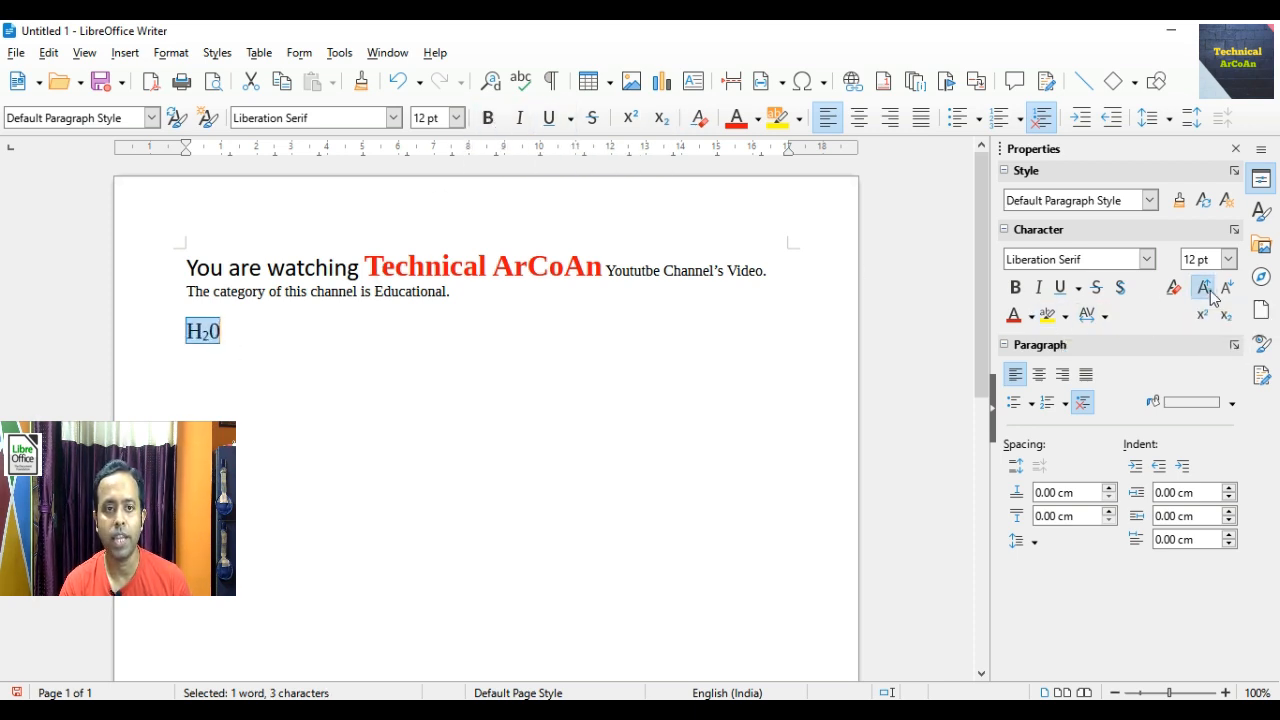
{"action": "left_click", "coordinate": [1204, 288]}
{"action": "left_click", "coordinate": [1204, 288]}
Add the formula "H2SO4" after "H20" on the same line, separated by a wide gap
{"action": "left_click", "coordinate": [409, 357]}
{"action": "type", "text": "H"}
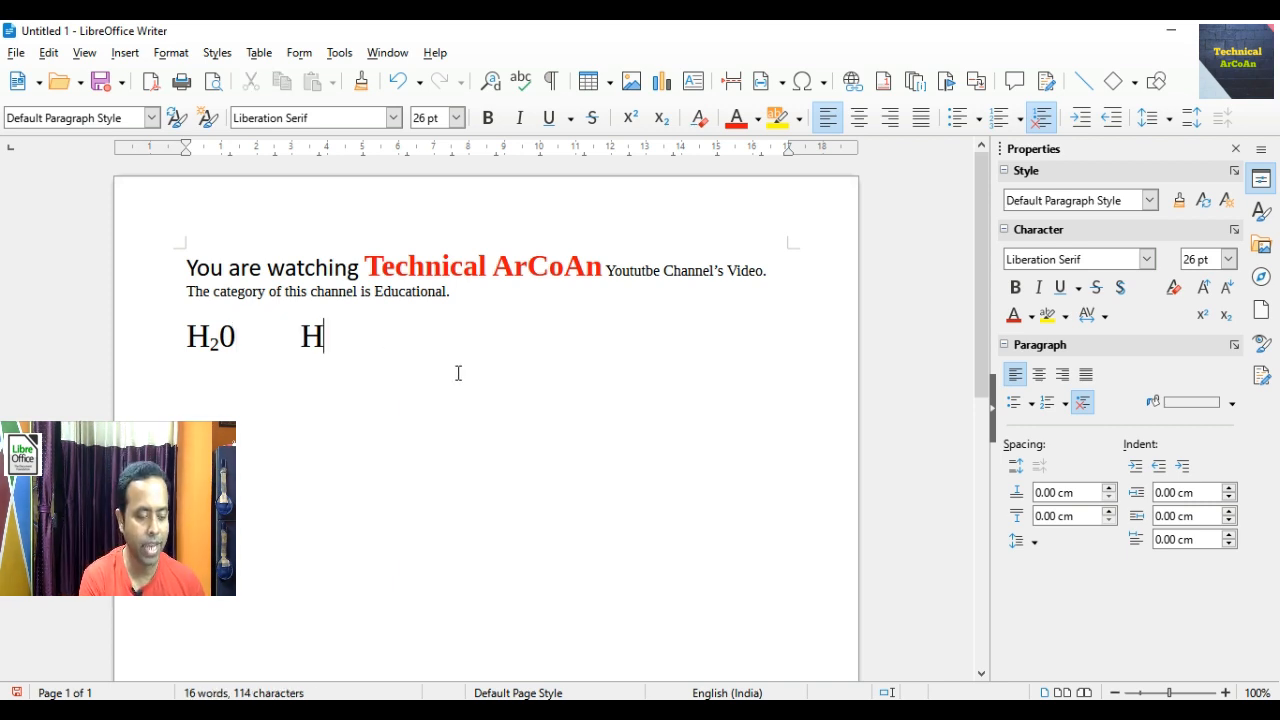
{"action": "type", "text": "2SO4"}
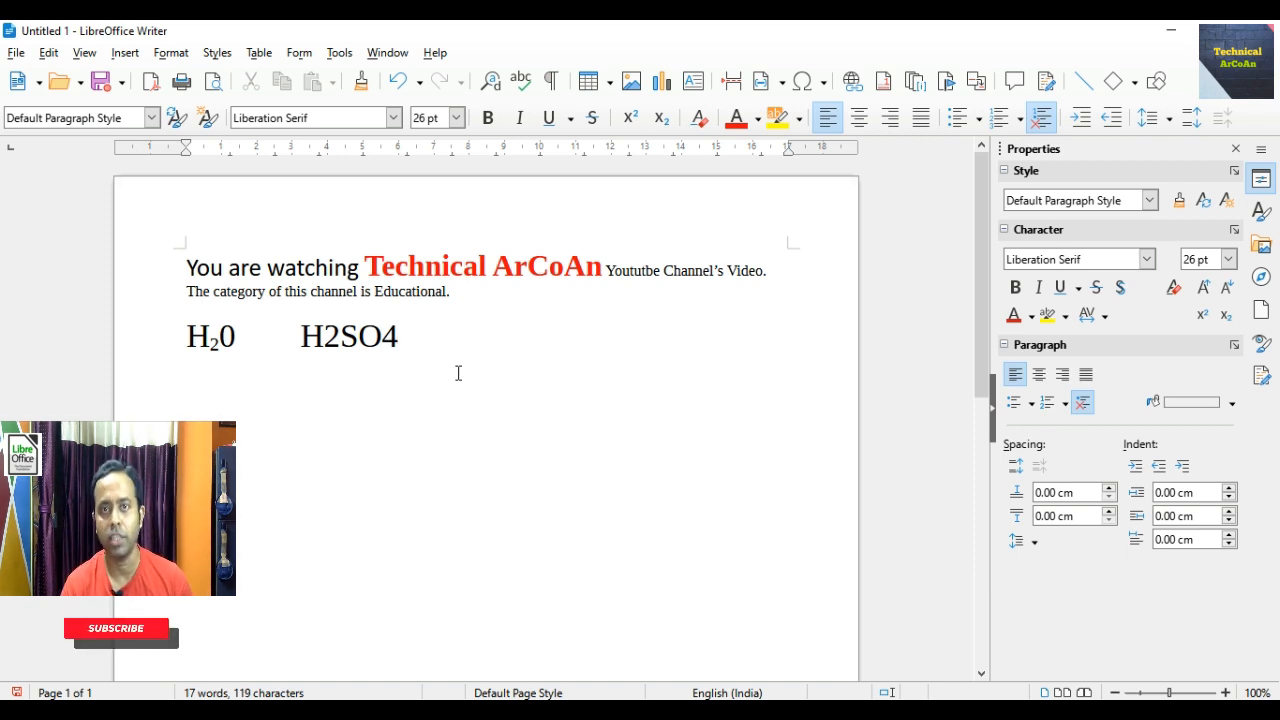
Make the 2 in "H2SO4" subscript and select the 4 at its end
{"action": "left_click", "coordinate": [323, 337]}
{"action": "key", "text": "shift+Right"}
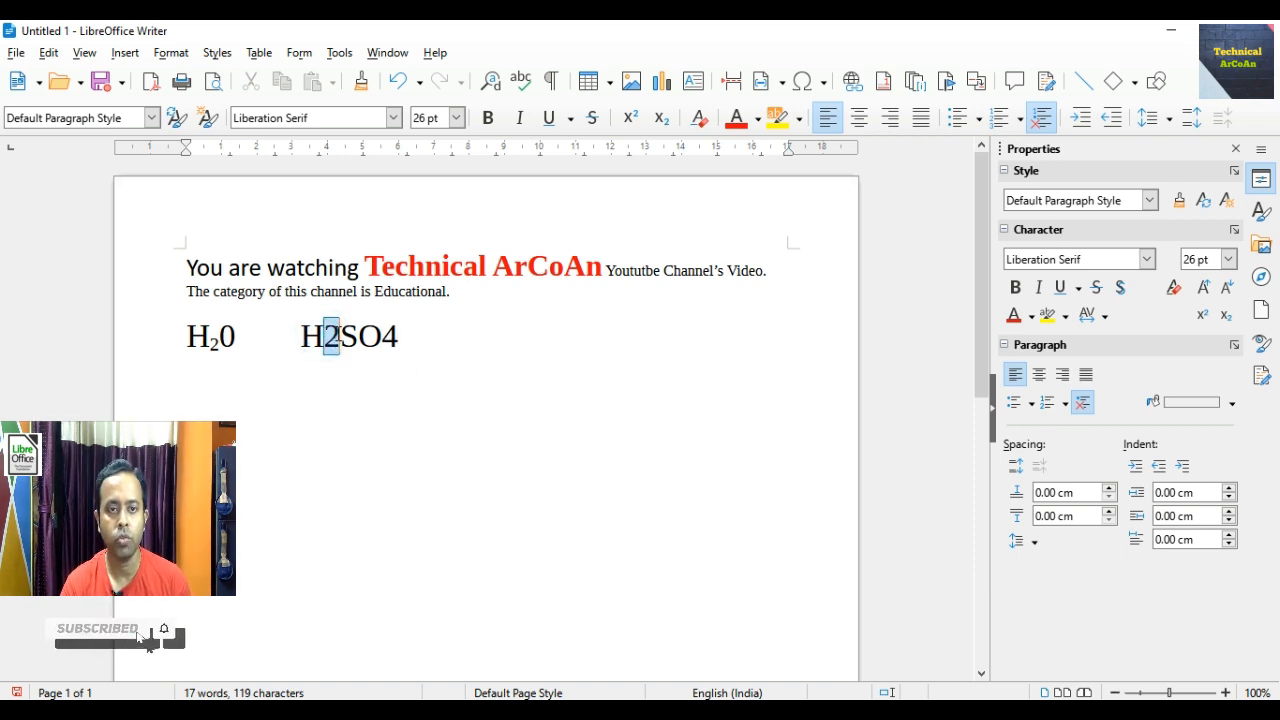
{"action": "left_click", "coordinate": [665, 122]}
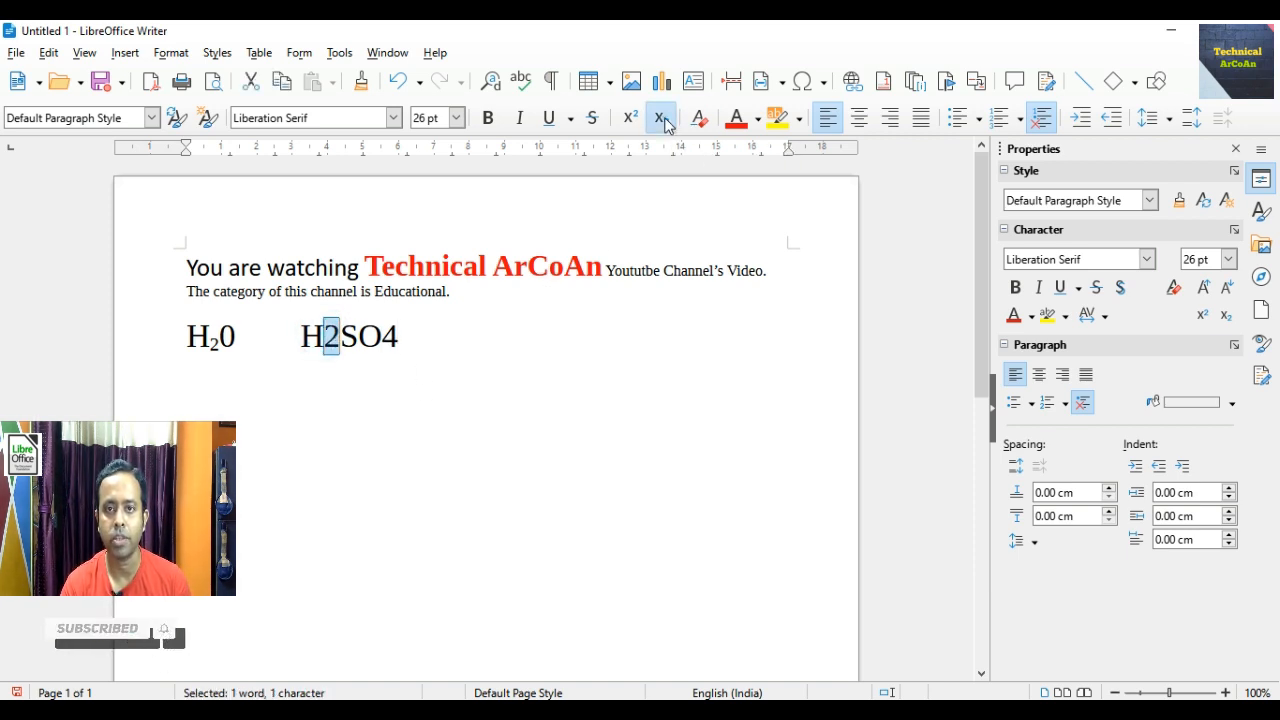
{"action": "left_click", "coordinate": [376, 338]}
{"action": "left_click_drag", "start_coordinate": [376, 338], "coordinate": [400, 334]}
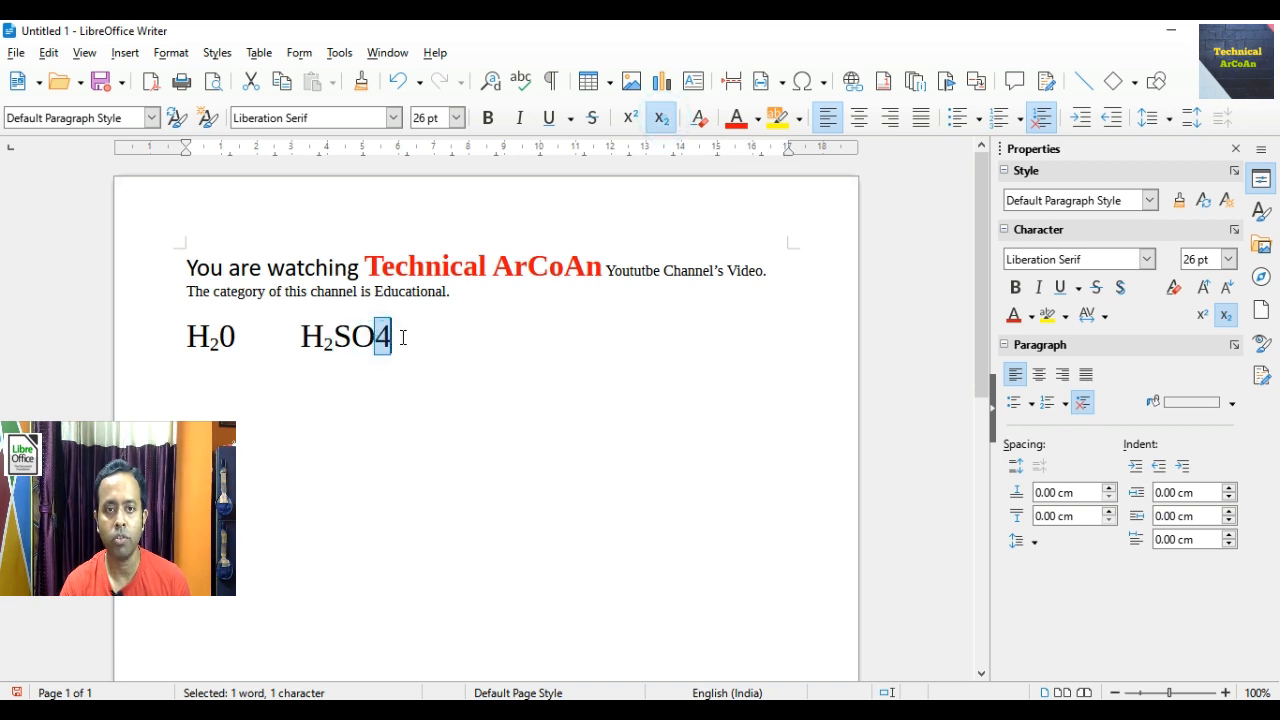
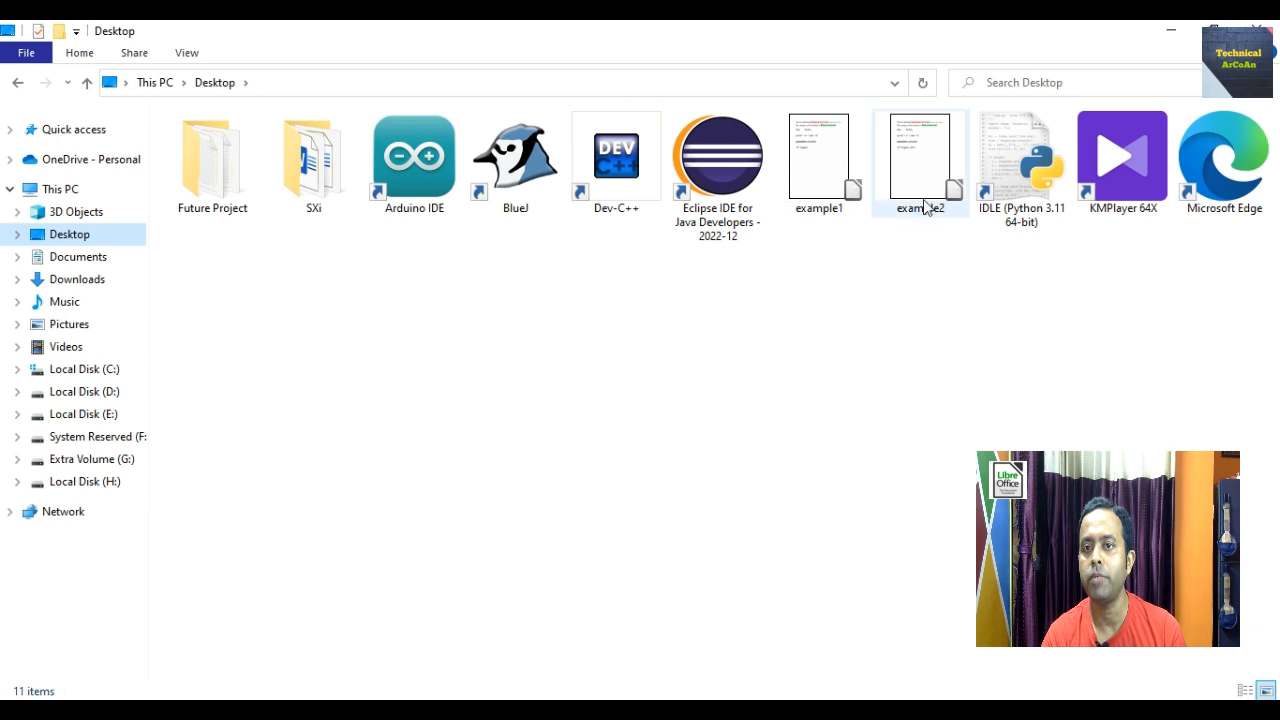
Check the file properties of example2 and example1 in the Desktop folder in File Explorer
{"action": "left_click", "coordinate": [920, 207]}
{"action": "right_click", "coordinate": [920, 207]}
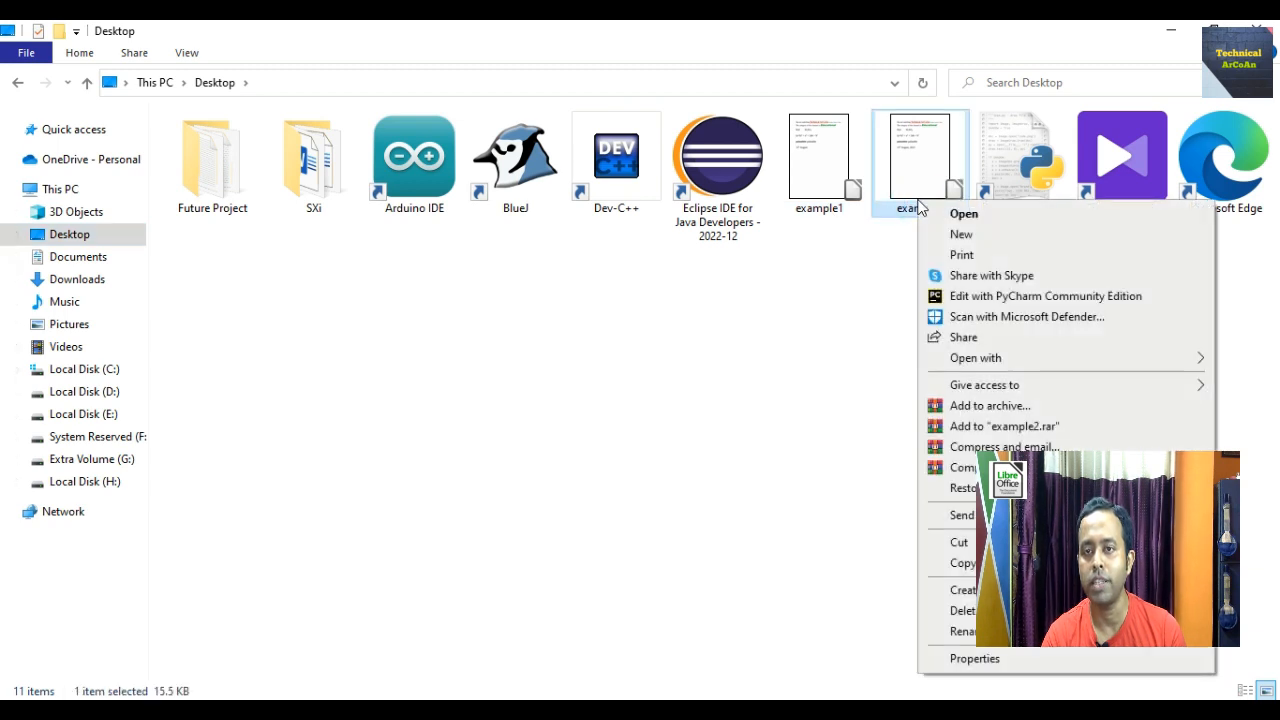
{"action": "left_click", "coordinate": [998, 658]}
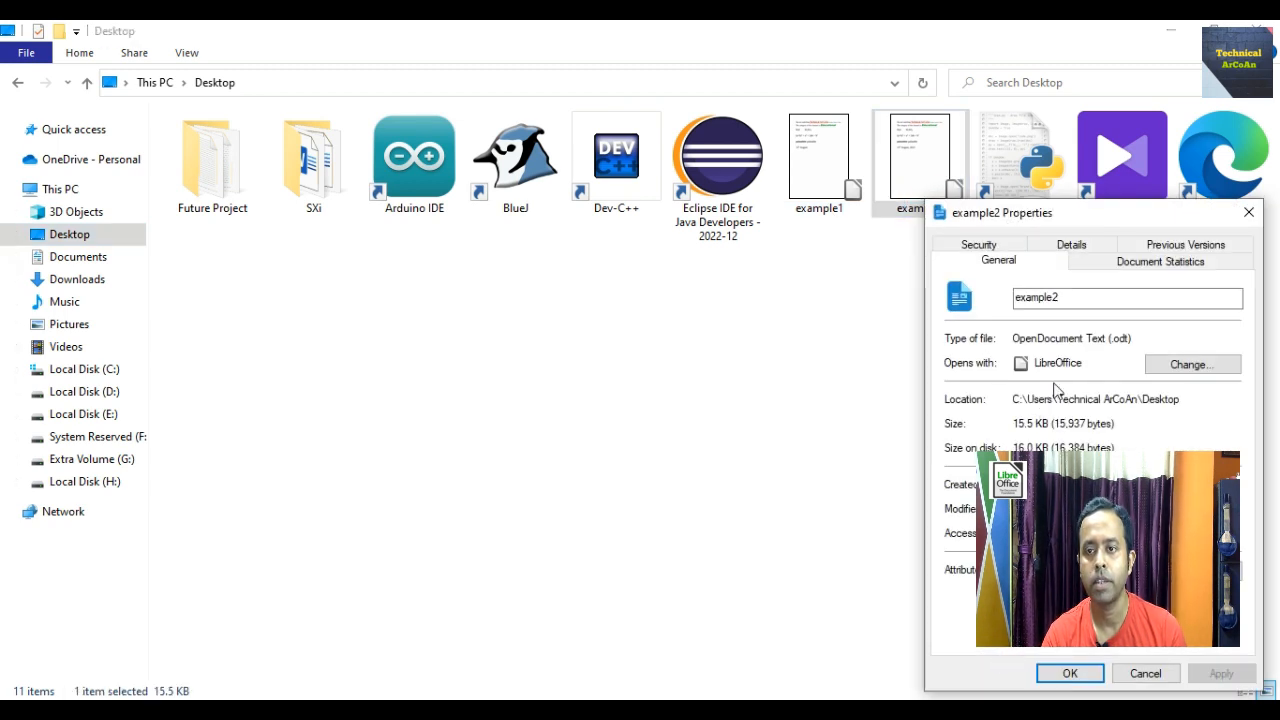
{"action": "left_click", "coordinate": [1250, 213]}
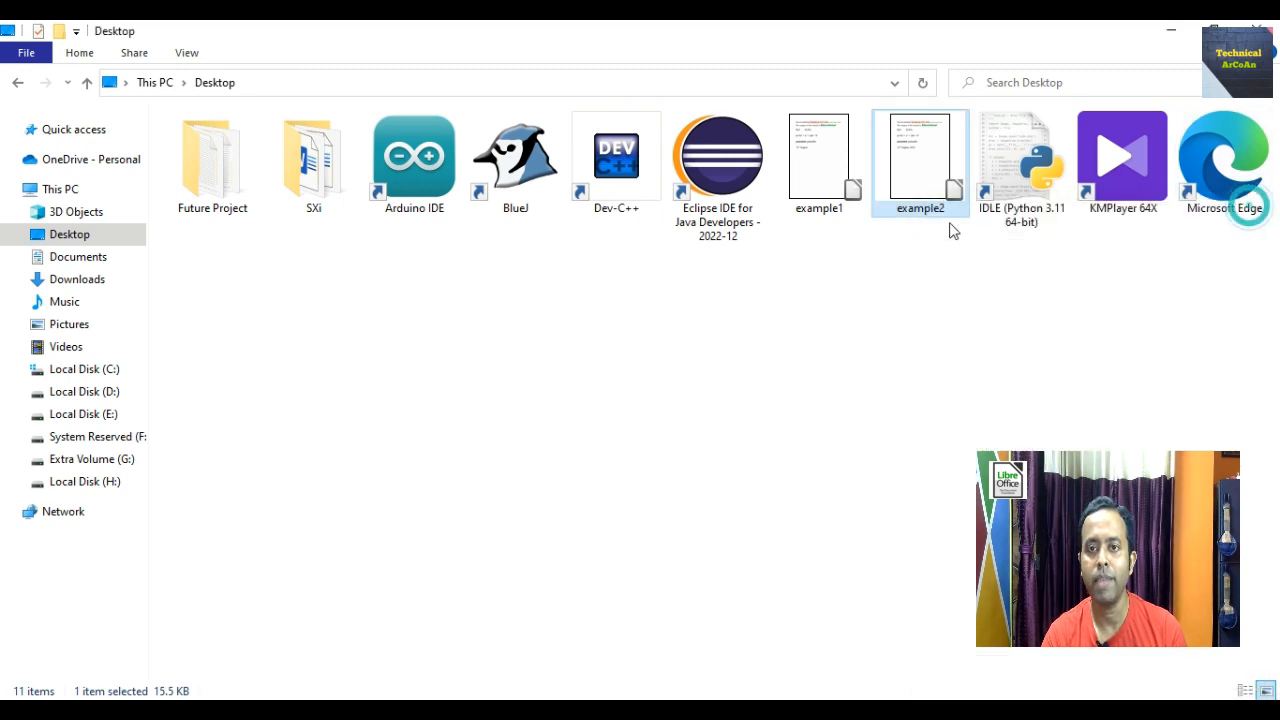
{"action": "right_click", "coordinate": [816, 212]}
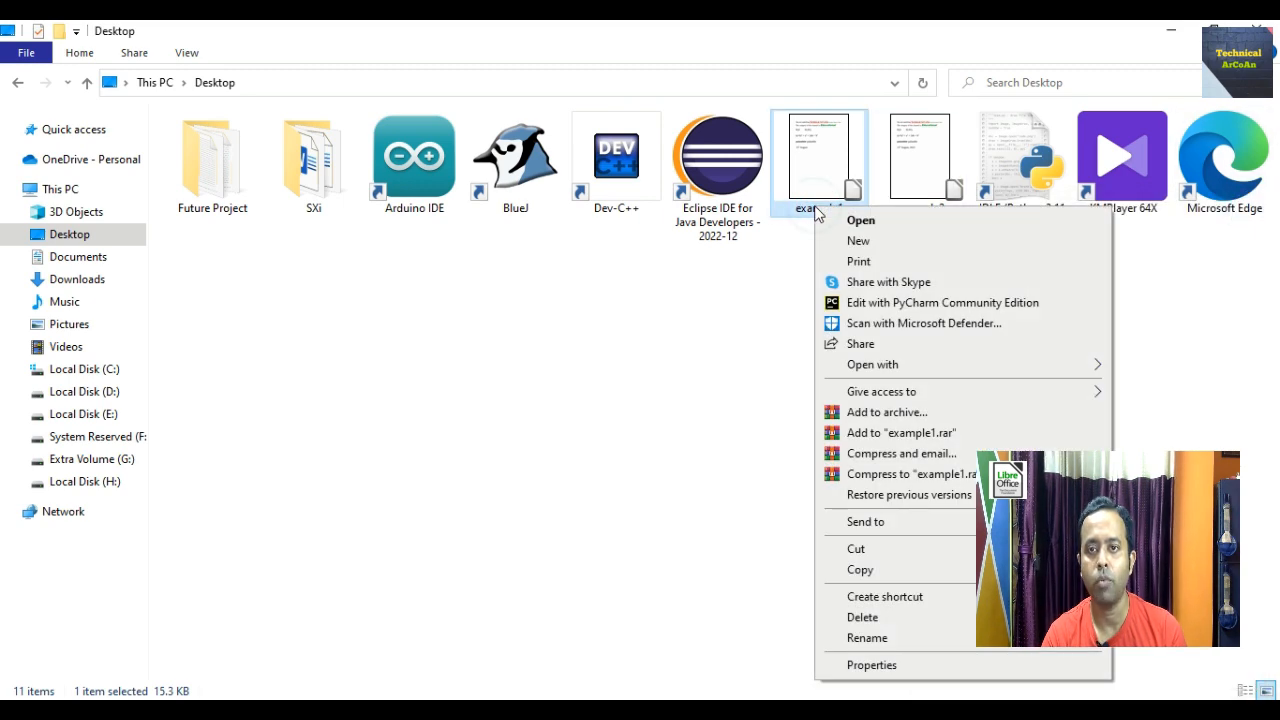
{"action": "left_click", "coordinate": [912, 667]}
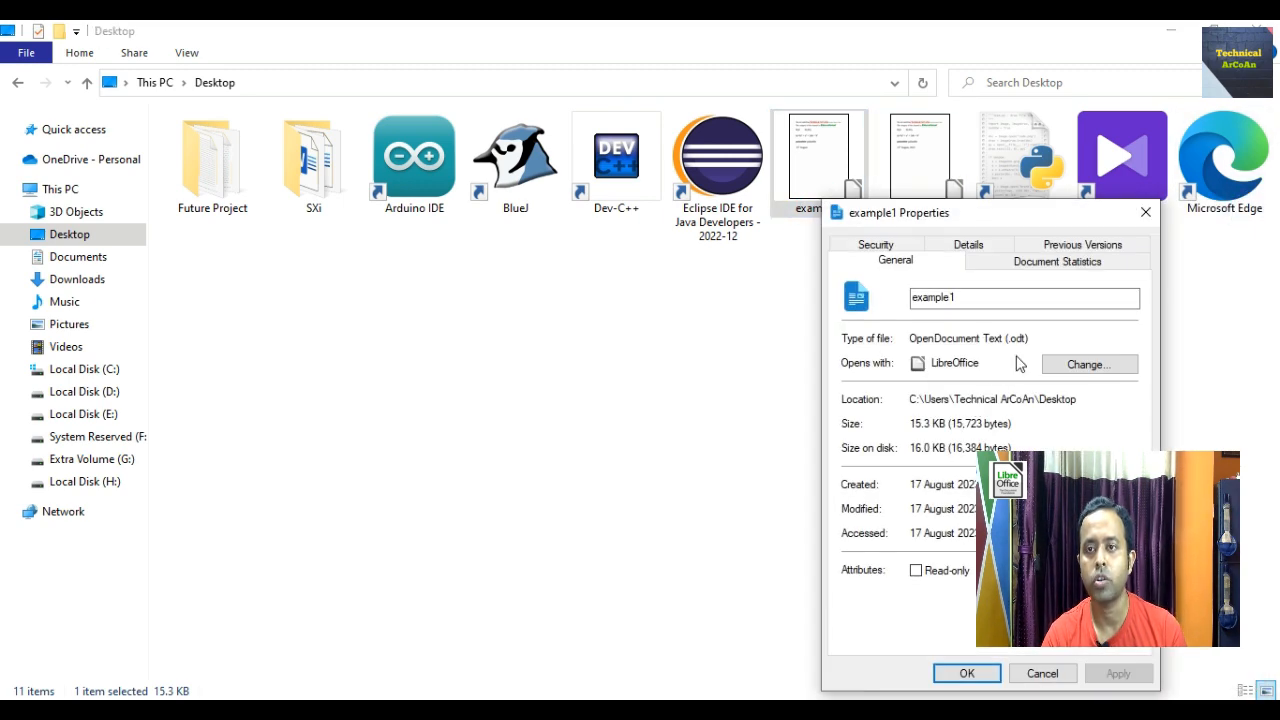
{"action": "left_click", "coordinate": [1145, 212]}
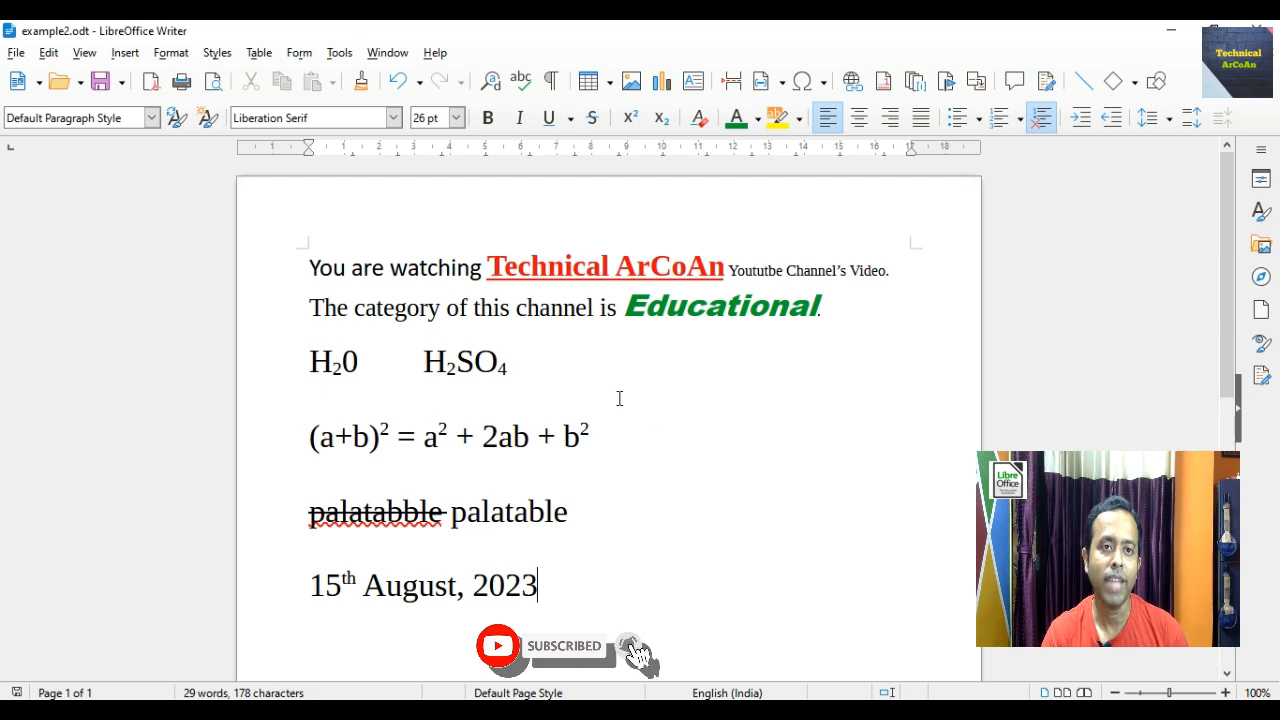
{"action": "left_click", "coordinate": [17, 54]}
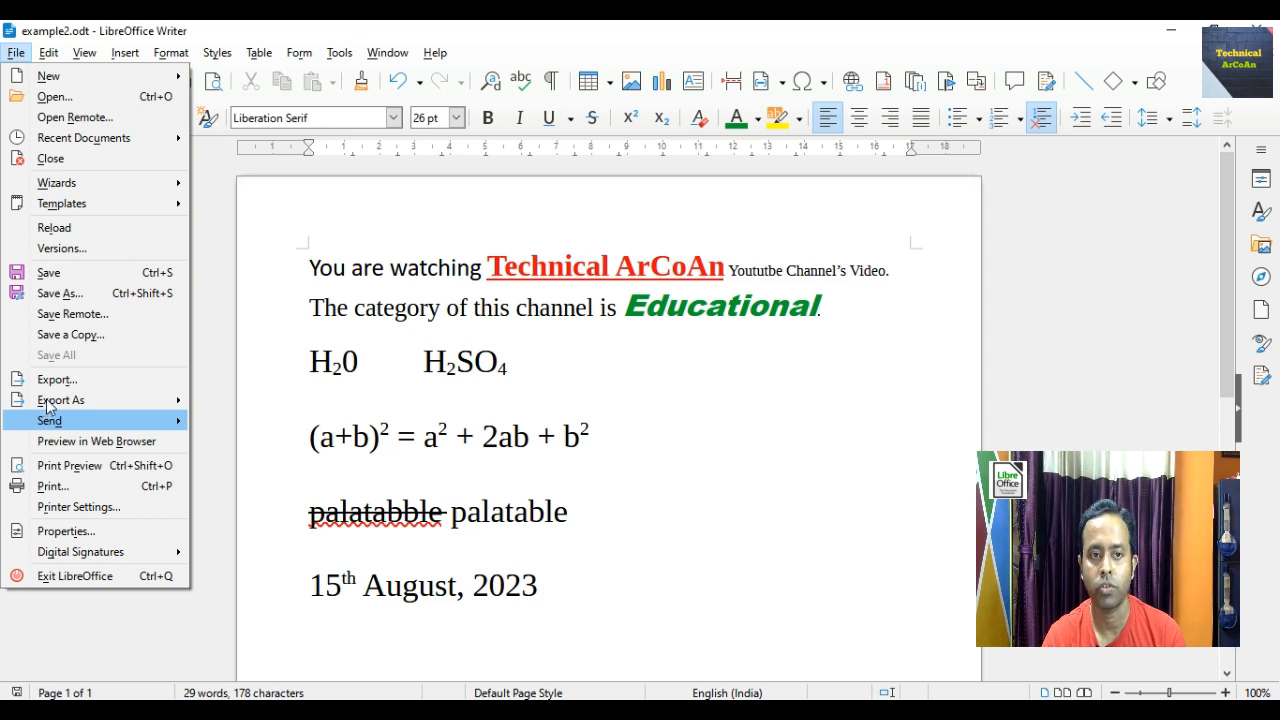
{"action": "mouse_move", "coordinate": [48, 402]}
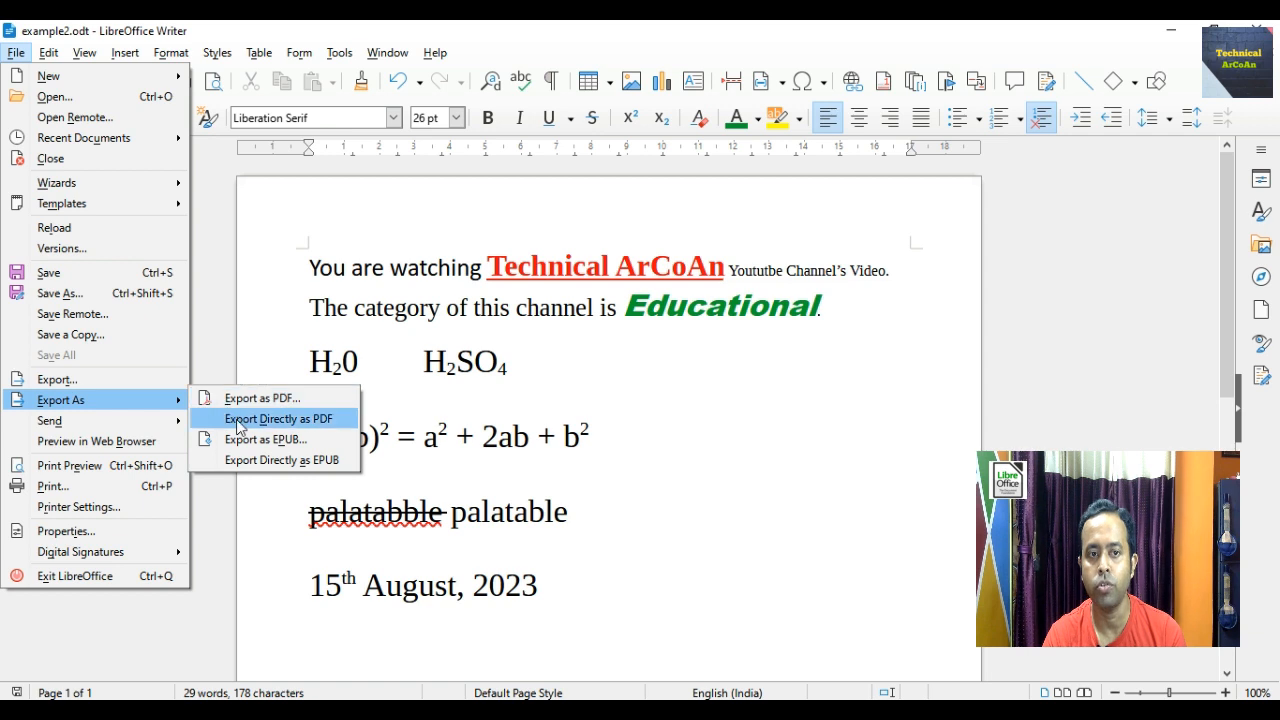
{"action": "left_click", "coordinate": [732, 437]}
Export the document directly as a PDF named example3 in the Desktop folder
{"action": "left_click", "coordinate": [15, 54]}
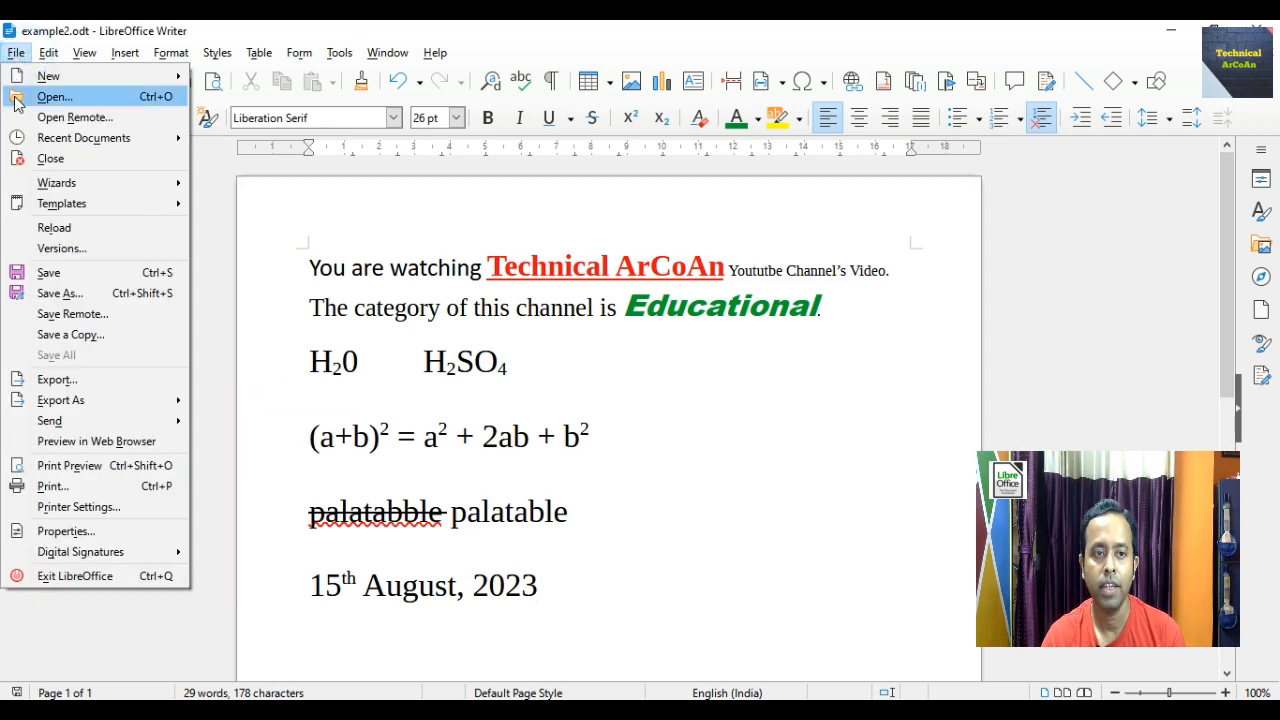
{"action": "mouse_move", "coordinate": [62, 404]}
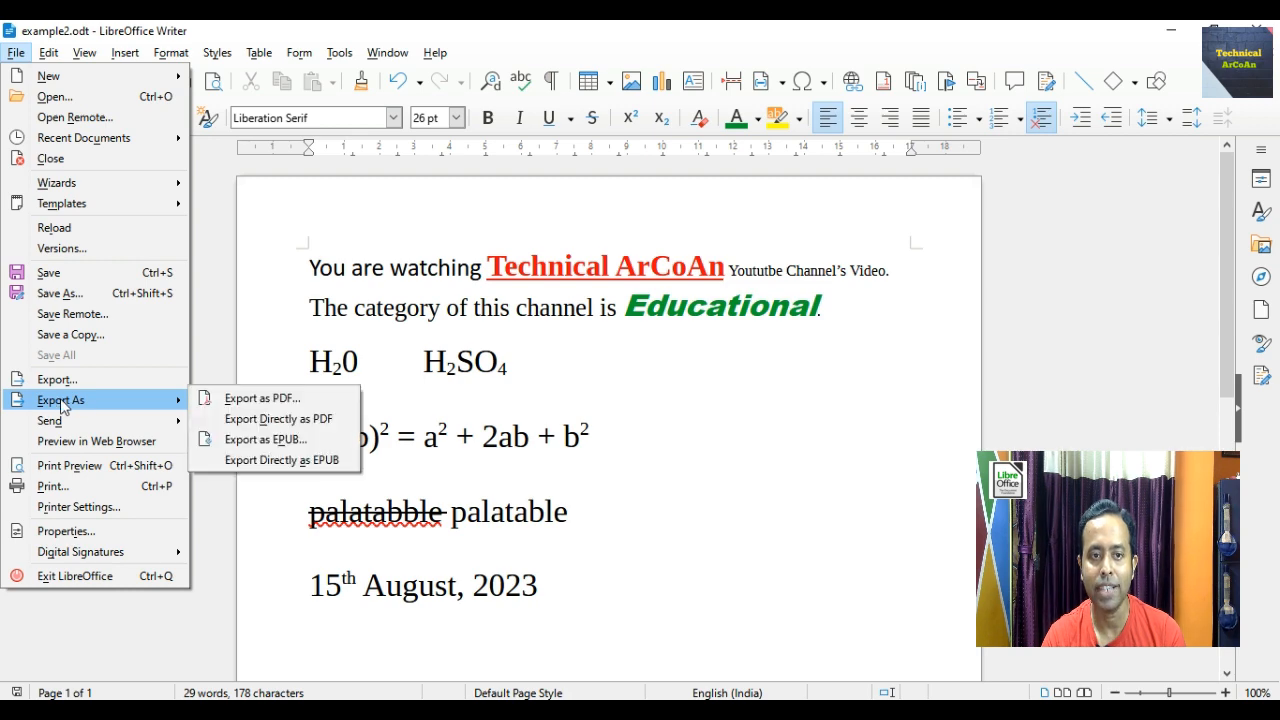
{"action": "left_click", "coordinate": [263, 420]}
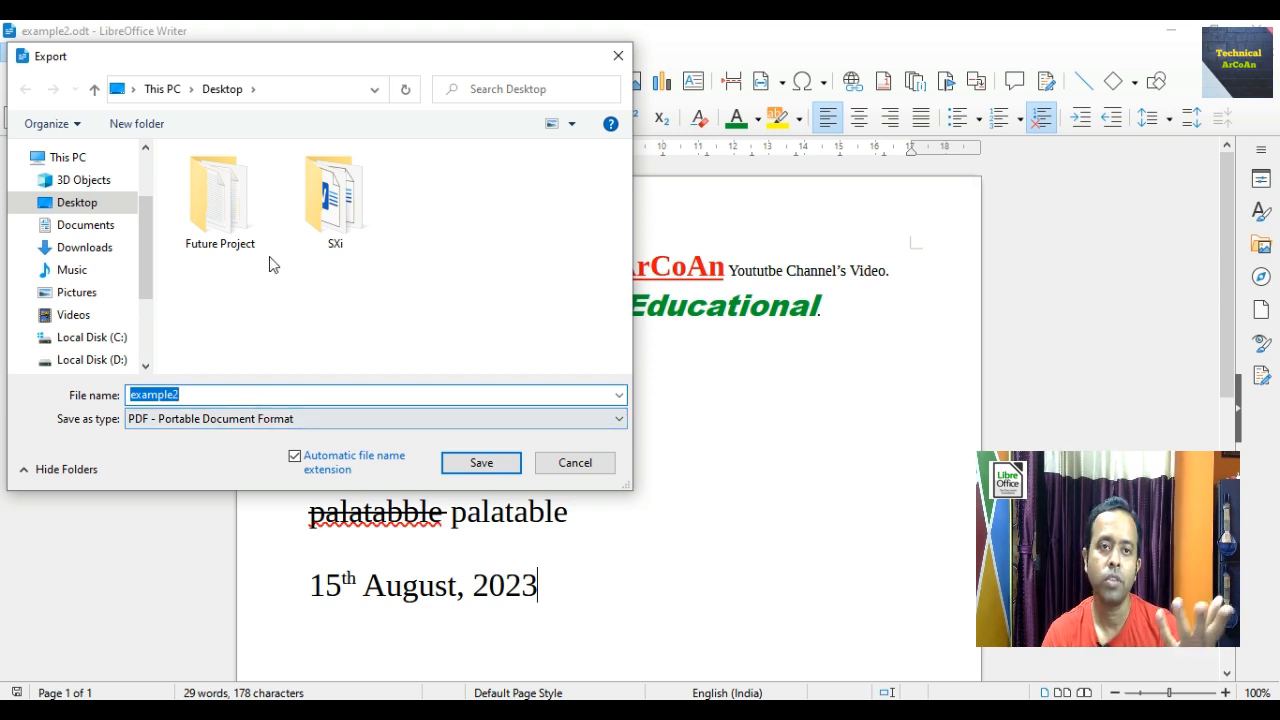
{"action": "left_click", "coordinate": [199, 396]}
{"action": "key", "text": "BackSpace"}
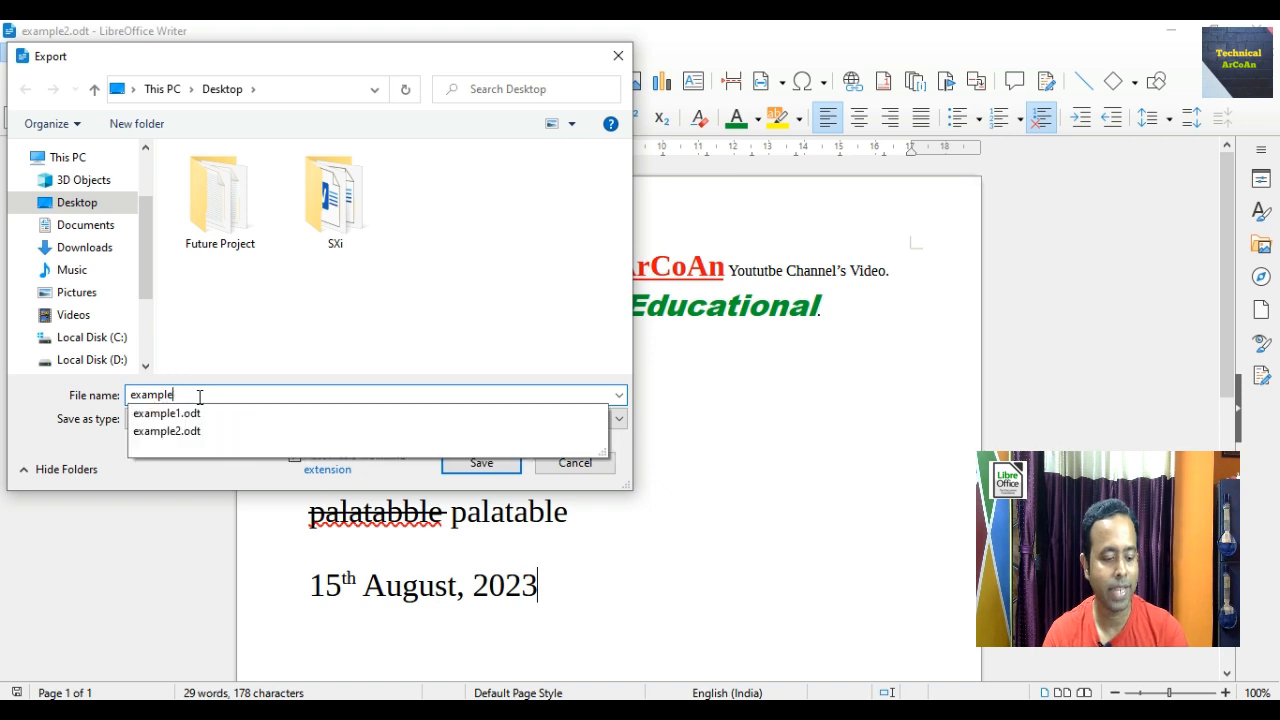
{"action": "type", "text": "3"}
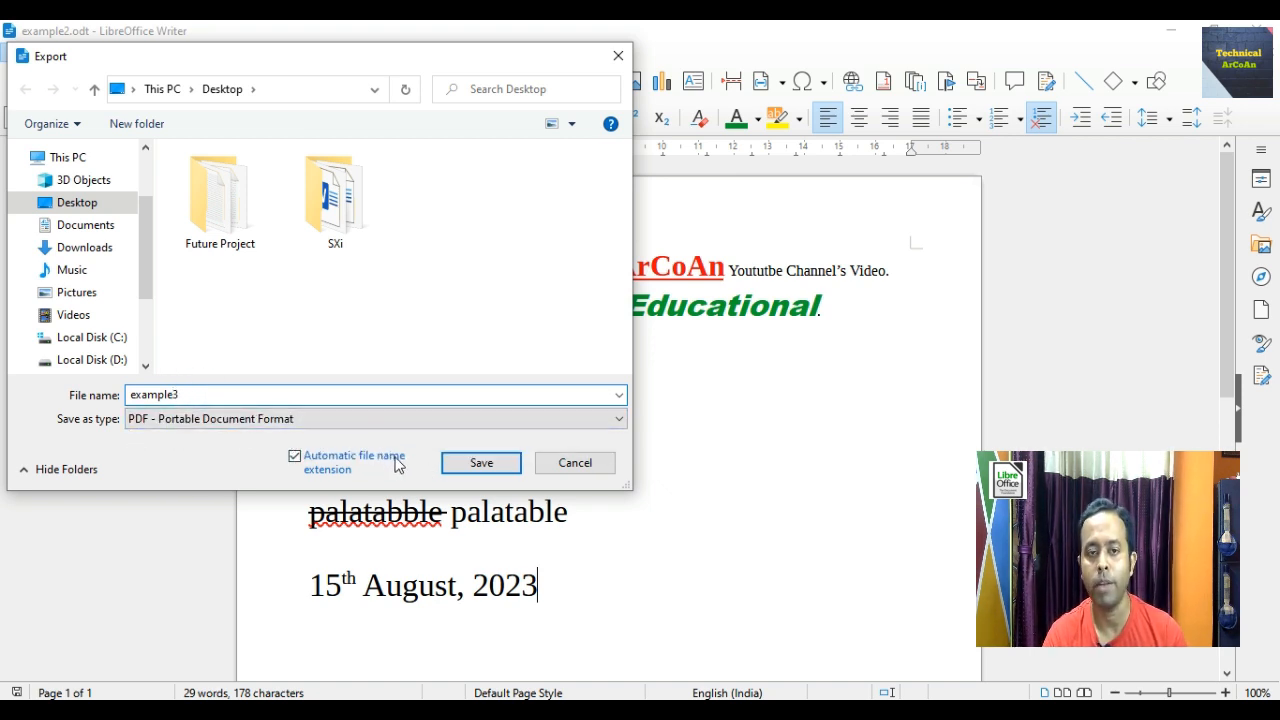
{"action": "left_click", "coordinate": [465, 462]}
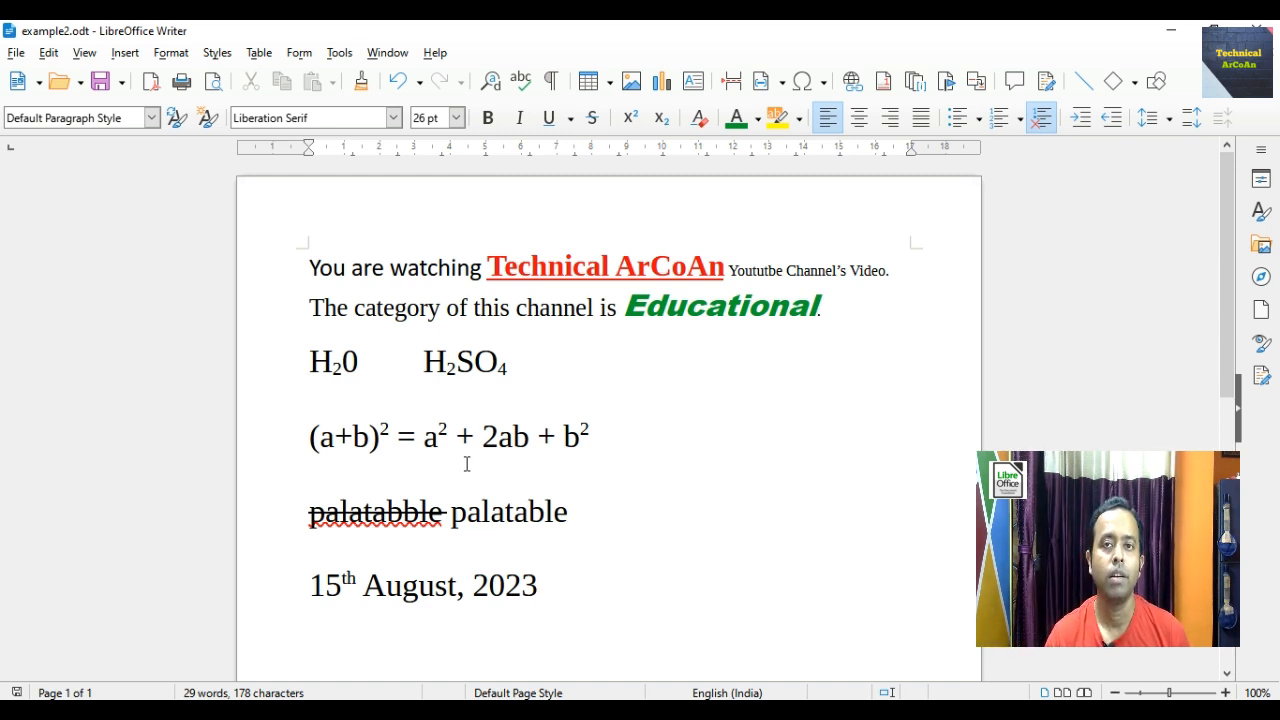
Switch to File Explorer and open the exported example3 PDF from the Desktop folder to view its contents
{"action": "left_click", "coordinate": [430, 708]}
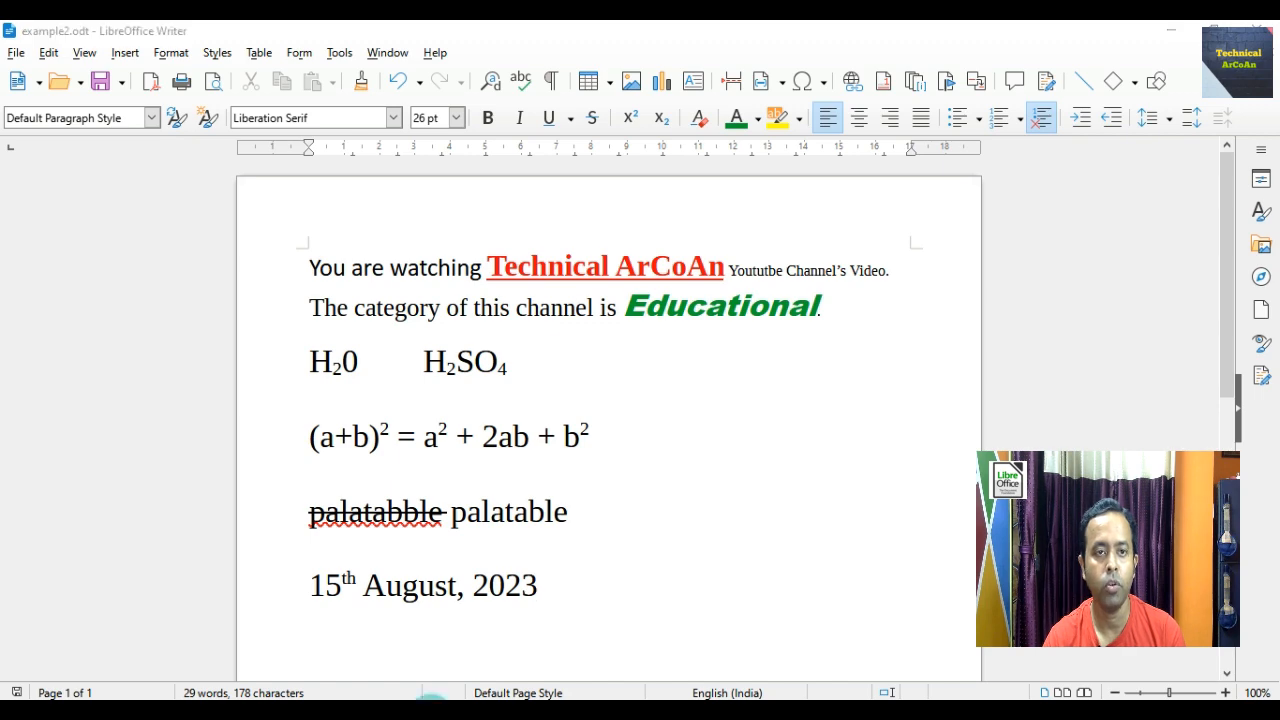
{"action": "left_click", "coordinate": [70, 236]}
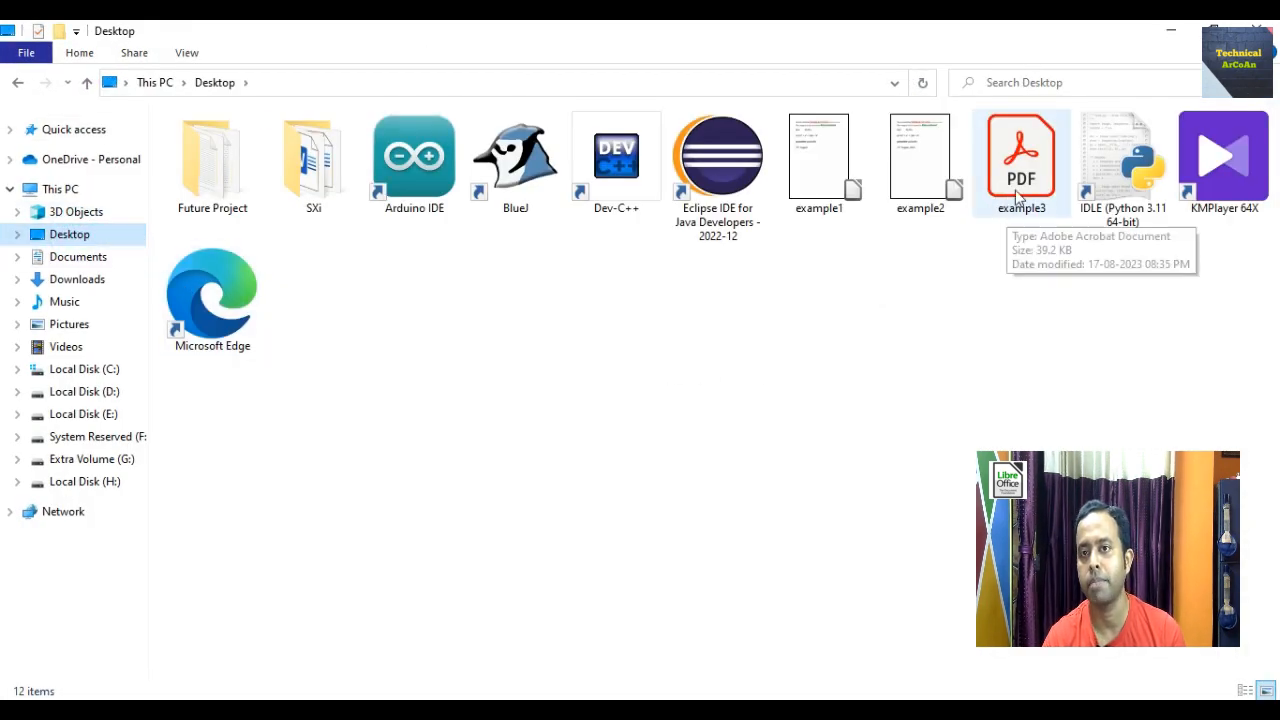
{"action": "left_click", "coordinate": [1018, 195]}
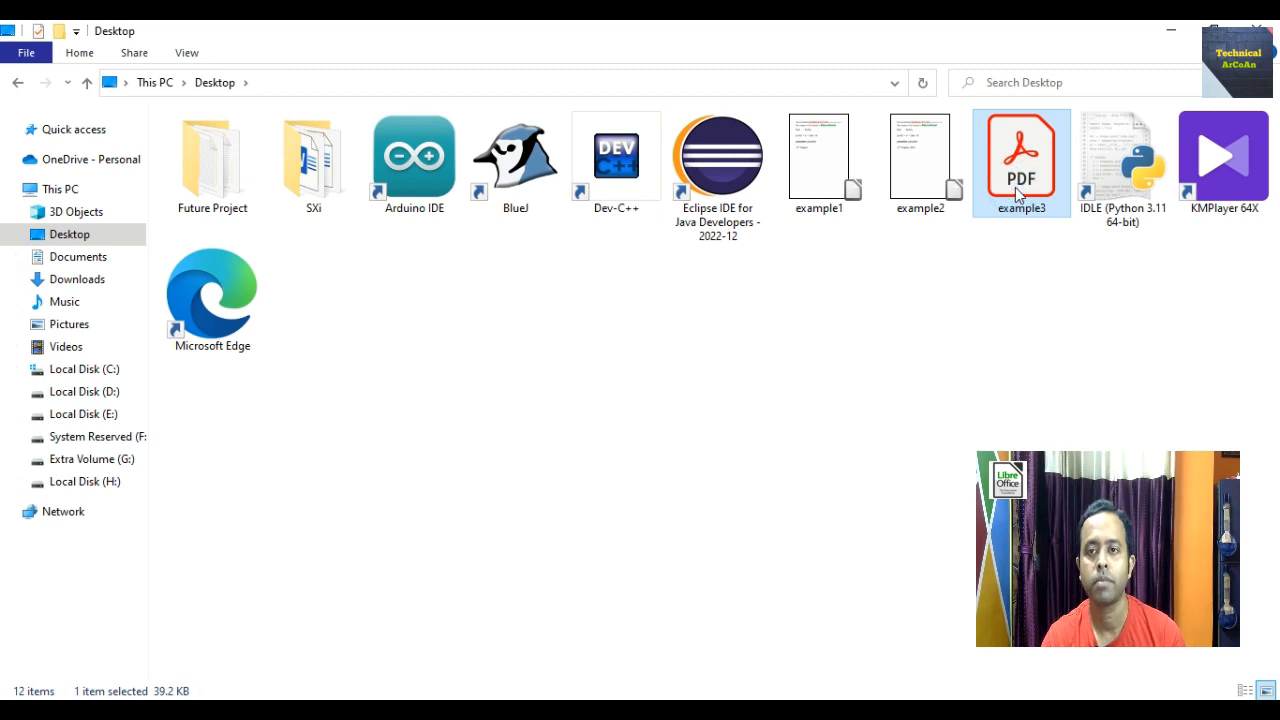
{"action": "double_click", "coordinate": [1015, 187]}
{"action": "scroll", "coordinate": [677, 410], "scroll_direction": "down", "scroll_amount": 3}
{"action": "scroll", "coordinate": [677, 412], "scroll_direction": "up", "scroll_amount": 3}
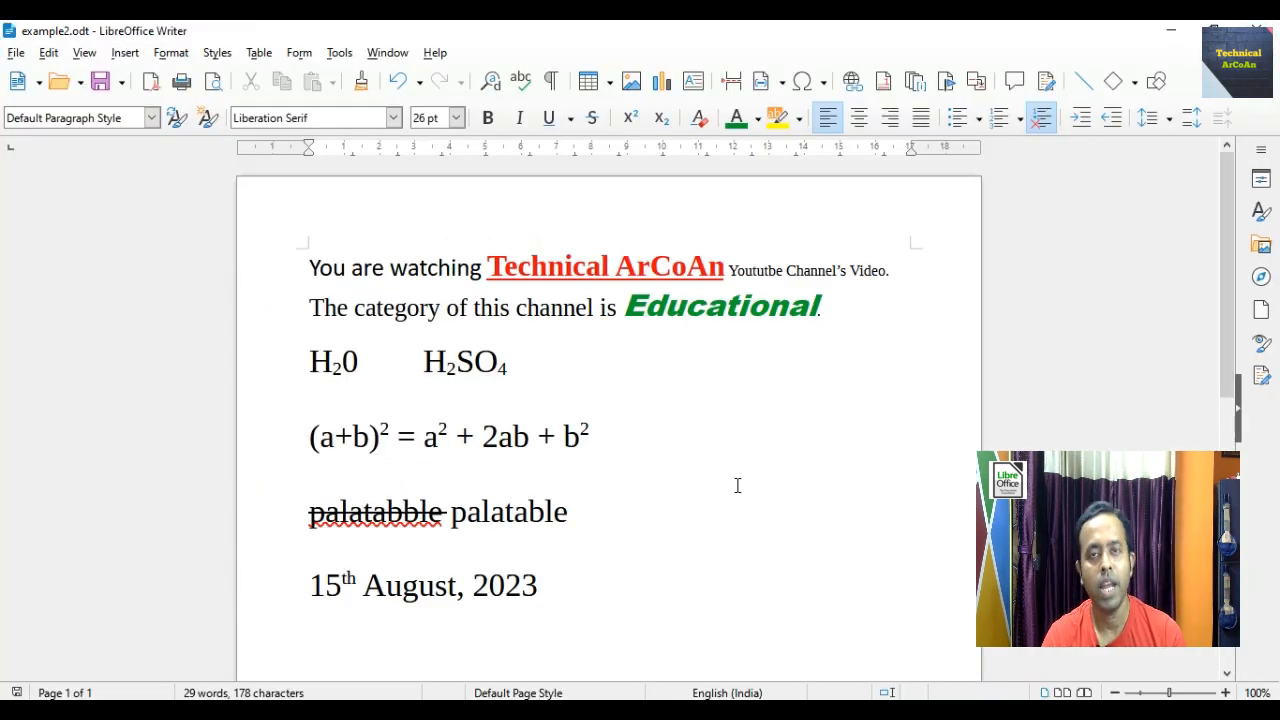
{"action": "left_click", "coordinate": [737, 485]}
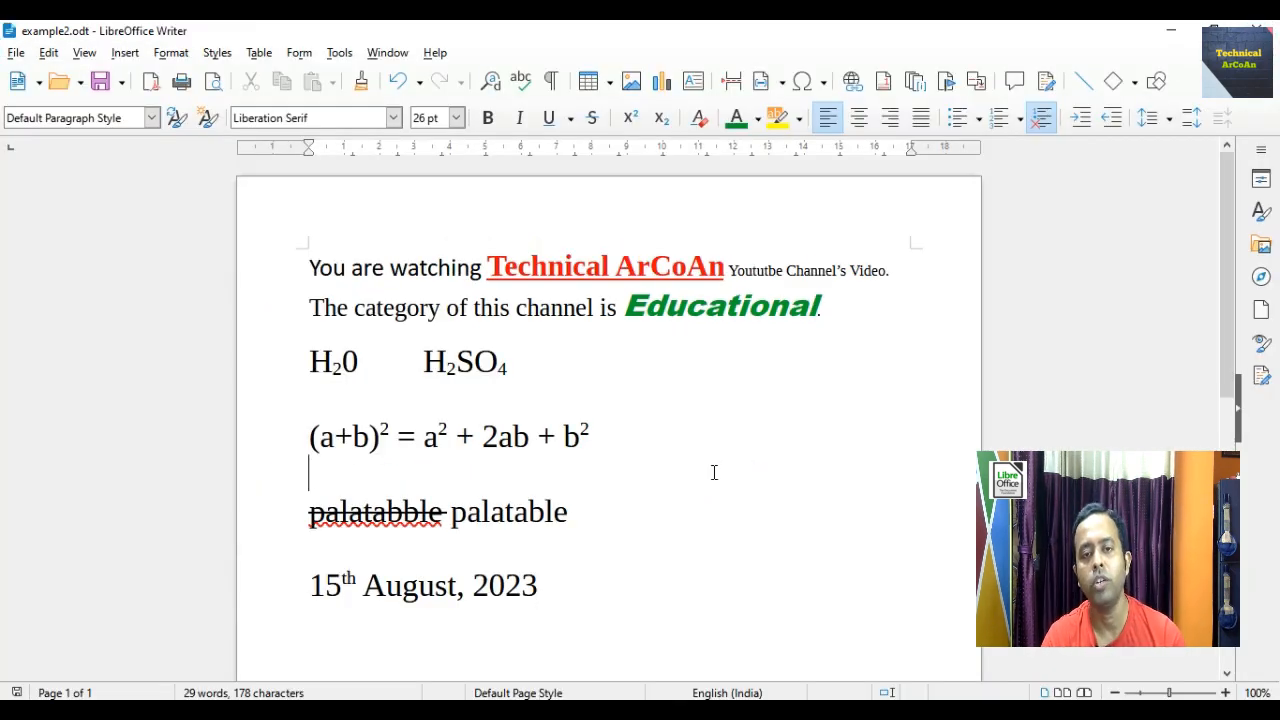
{"action": "scroll", "coordinate": [712, 468], "scroll_direction": "down", "scroll_amount": 1}
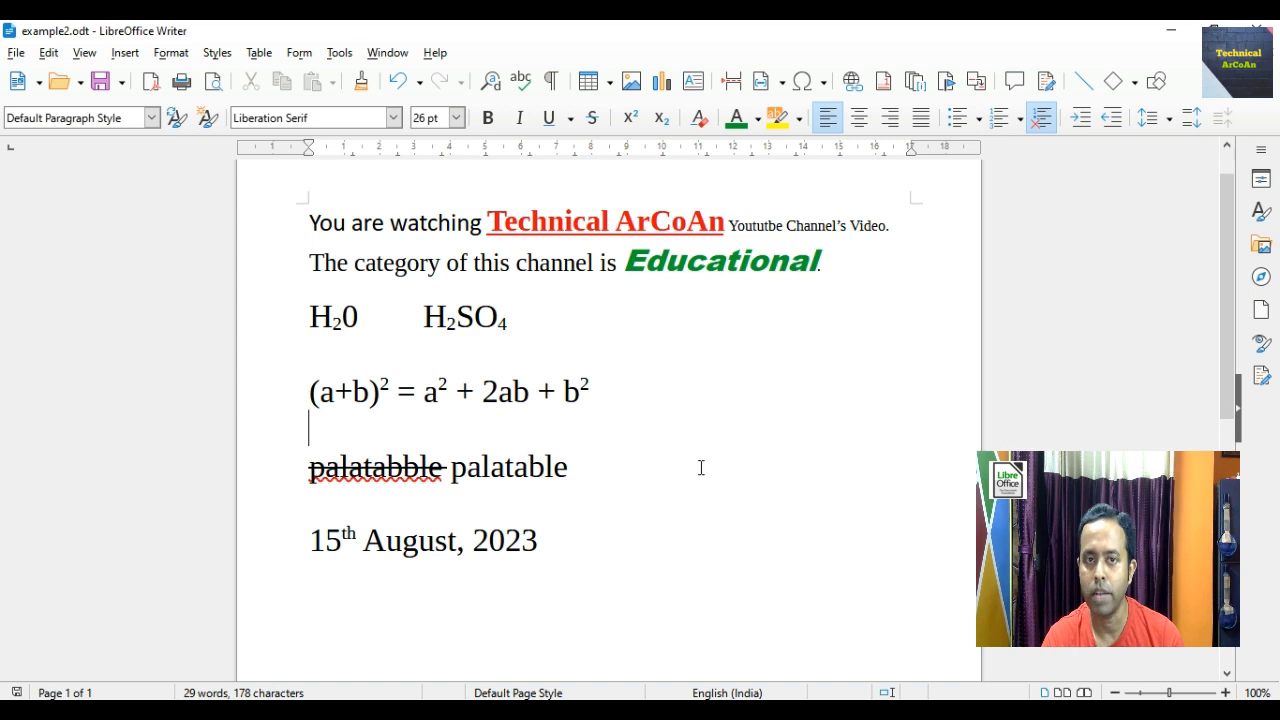
{"action": "scroll", "coordinate": [701, 467], "scroll_direction": "up", "scroll_amount": 1}
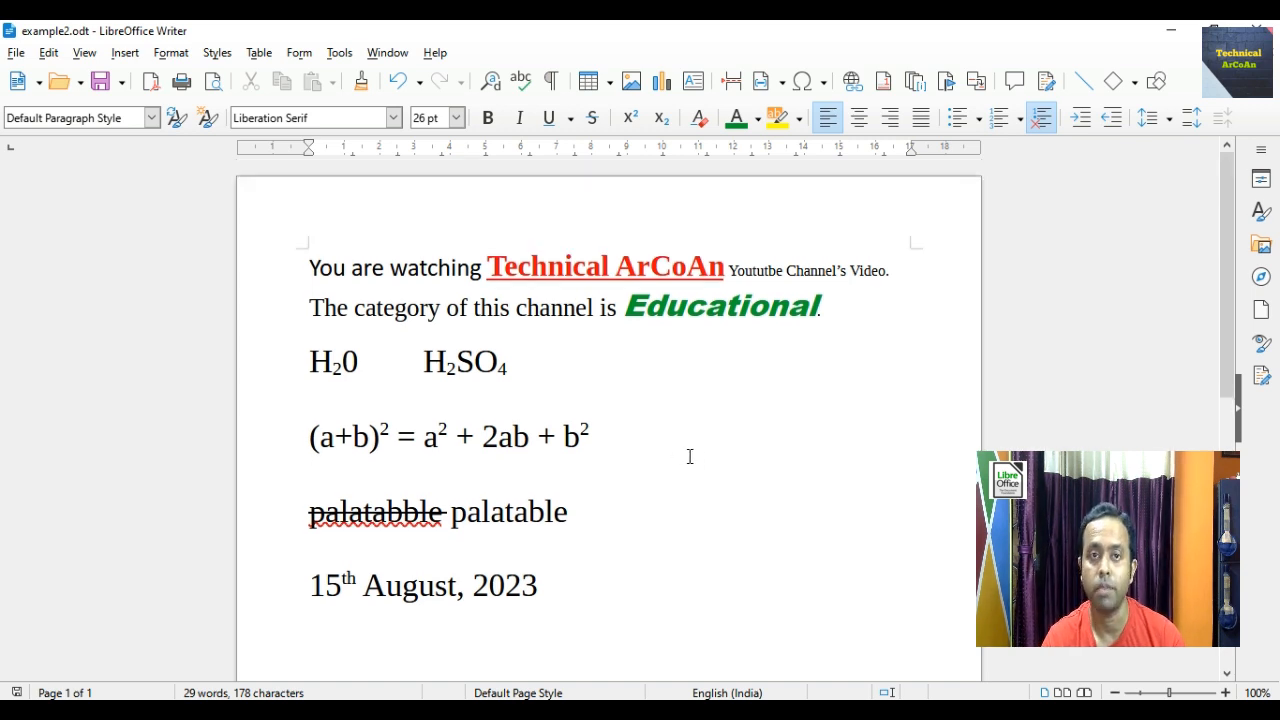
Add a watermark with the text "Technical ArCoAn", 73% transparency and the colour Brick to the document
{"action": "left_click", "coordinate": [170, 55]}
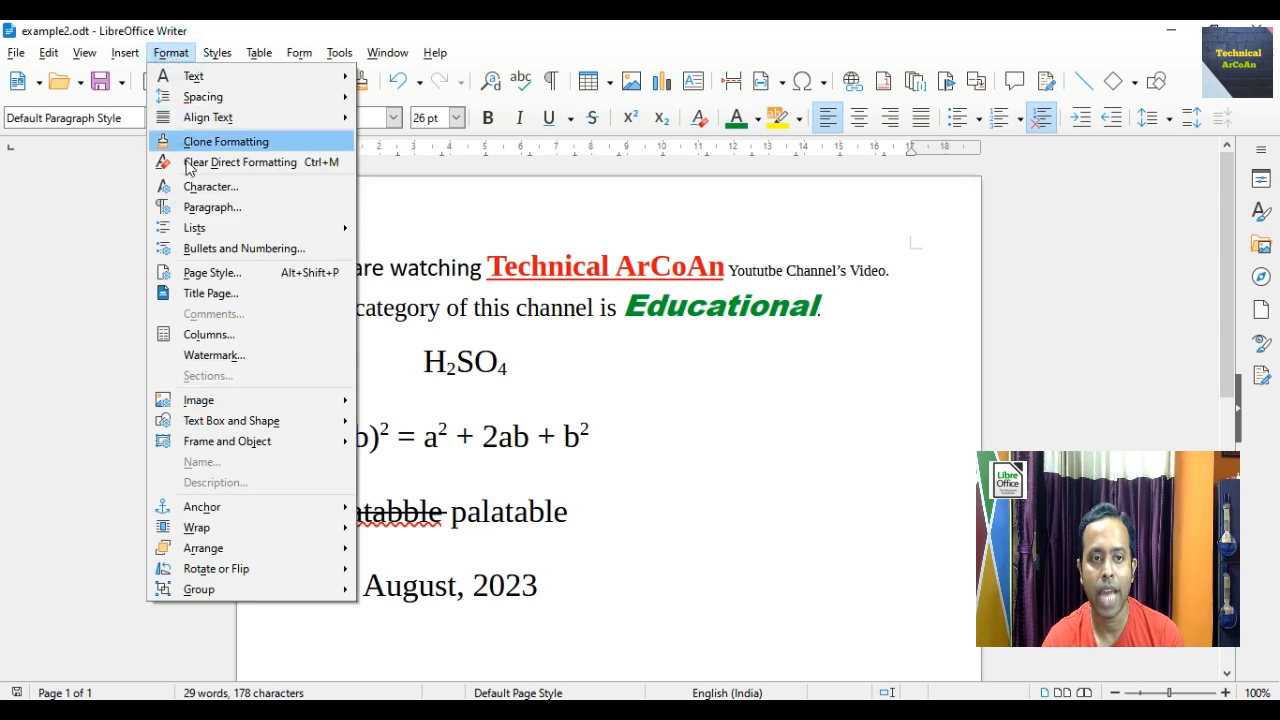
{"action": "left_click", "coordinate": [214, 355]}
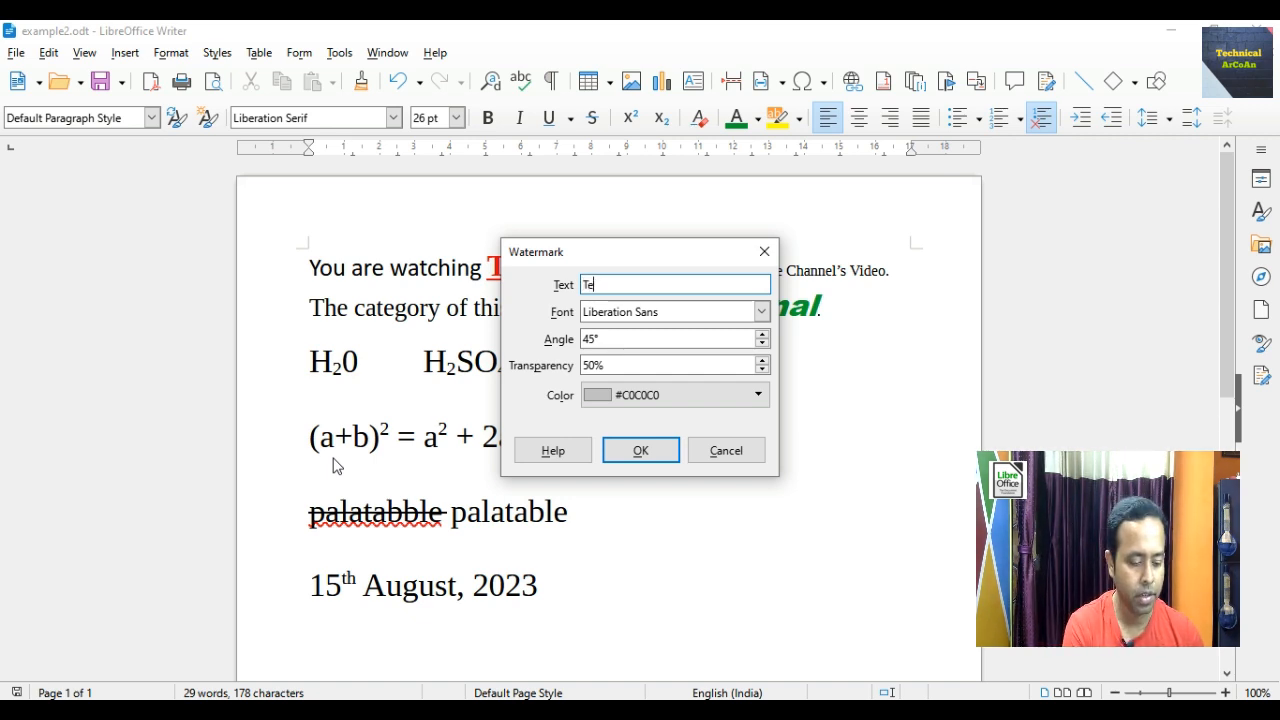
{"action": "type", "text": "Technical ArCoAn"}
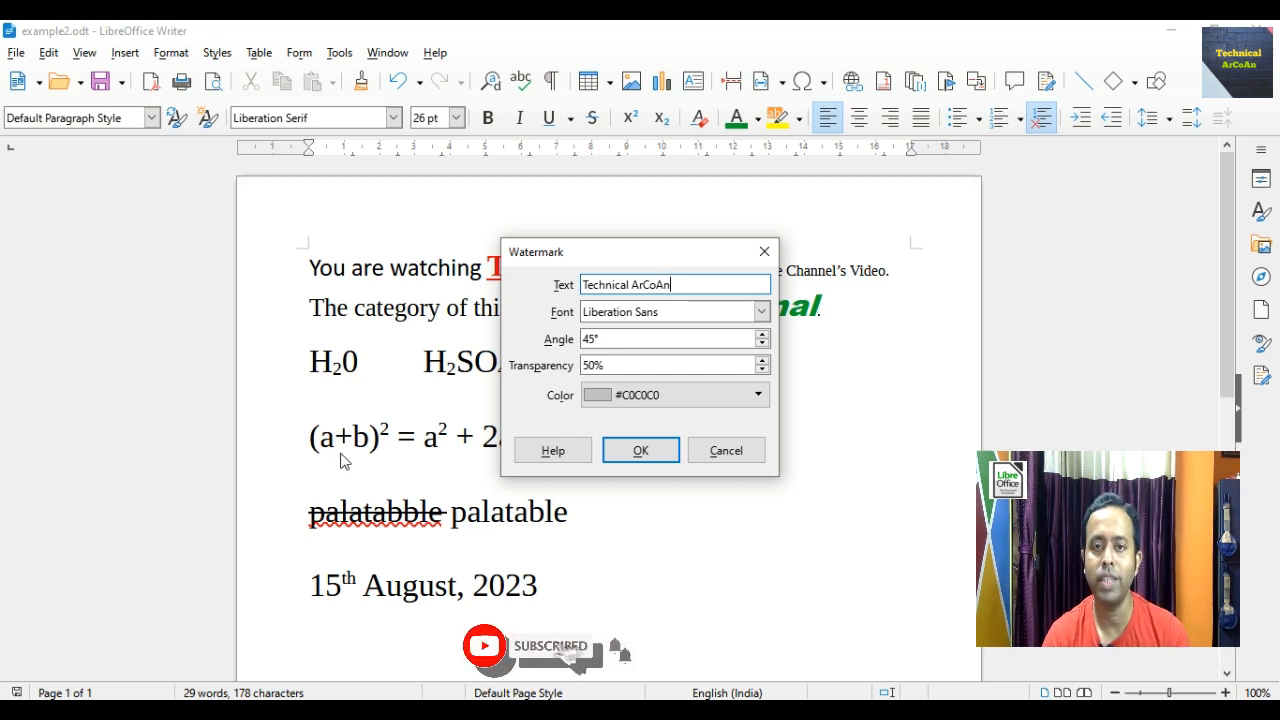
{"action": "left_click", "coordinate": [763, 361]}
{"action": "left_click", "coordinate": [763, 361]}
{"action": "left_click", "coordinate": [763, 360]}
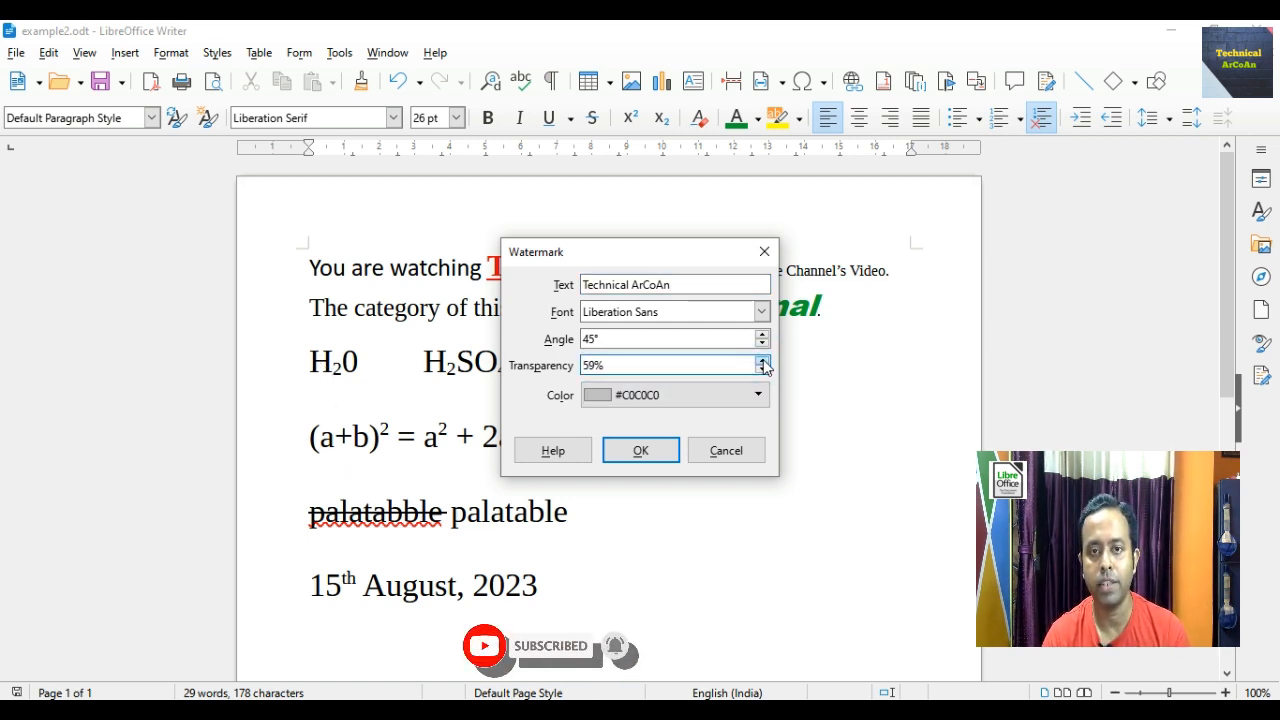
{"action": "left_click", "coordinate": [763, 361]}
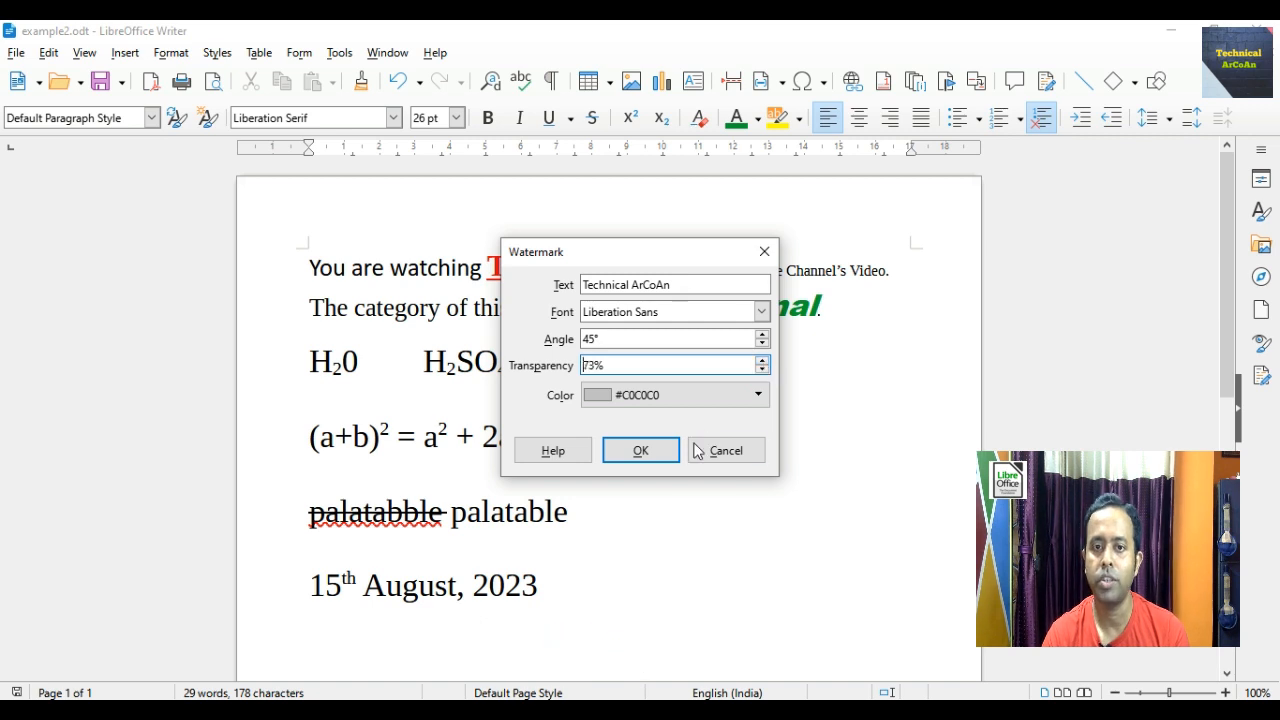
{"action": "left_click", "coordinate": [758, 394]}
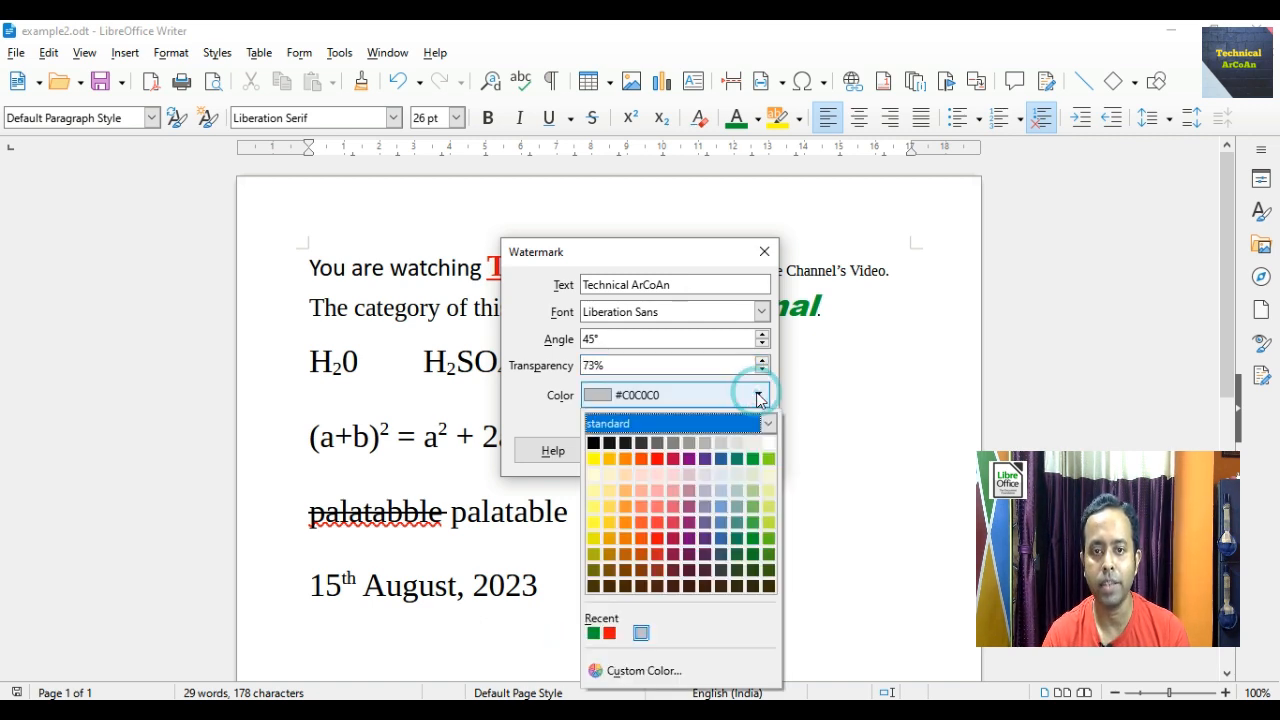
{"action": "left_click", "coordinate": [641, 458]}
{"action": "left_click", "coordinate": [641, 451]}
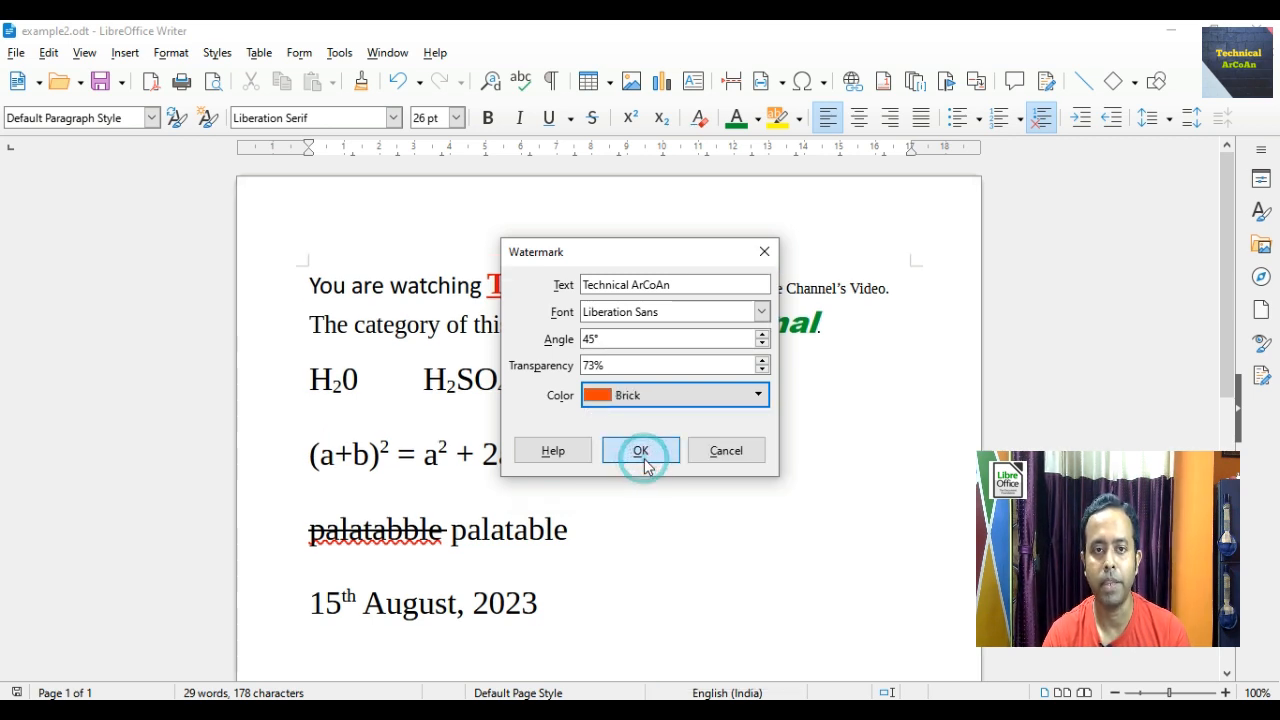
Examine how the new watermark sits behind the text across the whole page
{"action": "scroll", "coordinate": [818, 452], "scroll_direction": "down", "scroll_amount": 4}
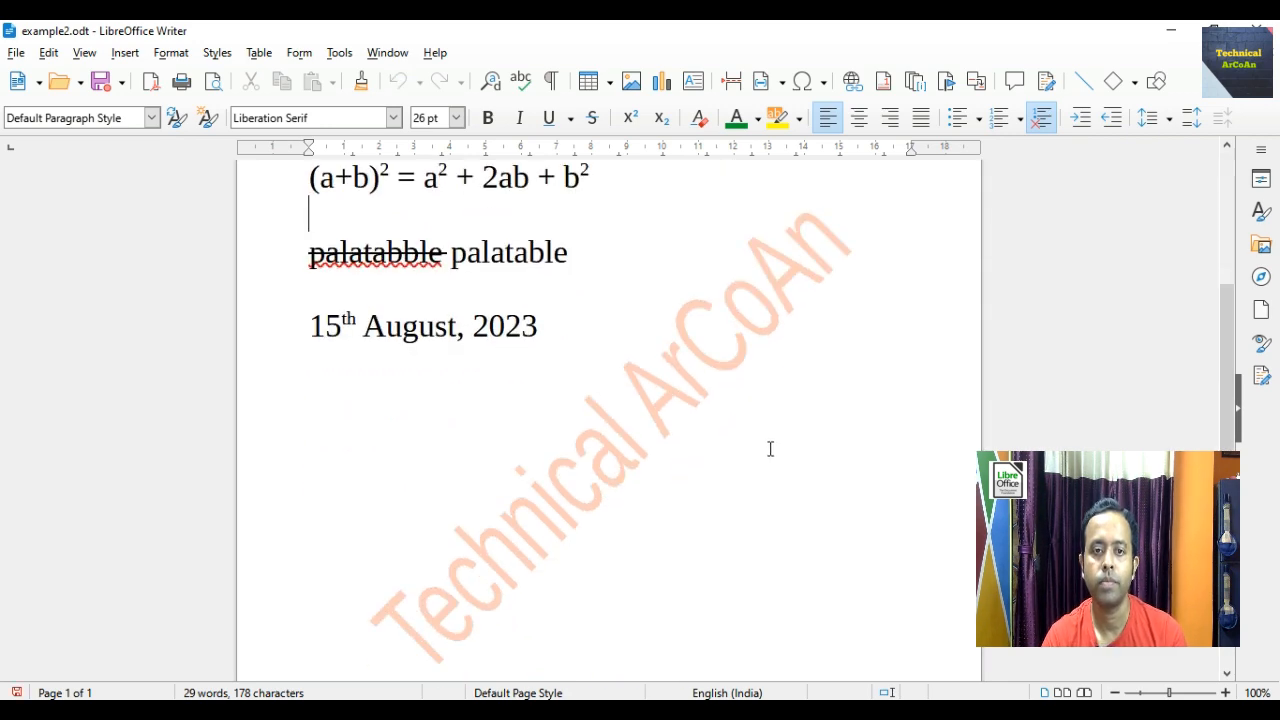
{"action": "scroll", "coordinate": [768, 448], "scroll_direction": "up", "scroll_amount": 5}
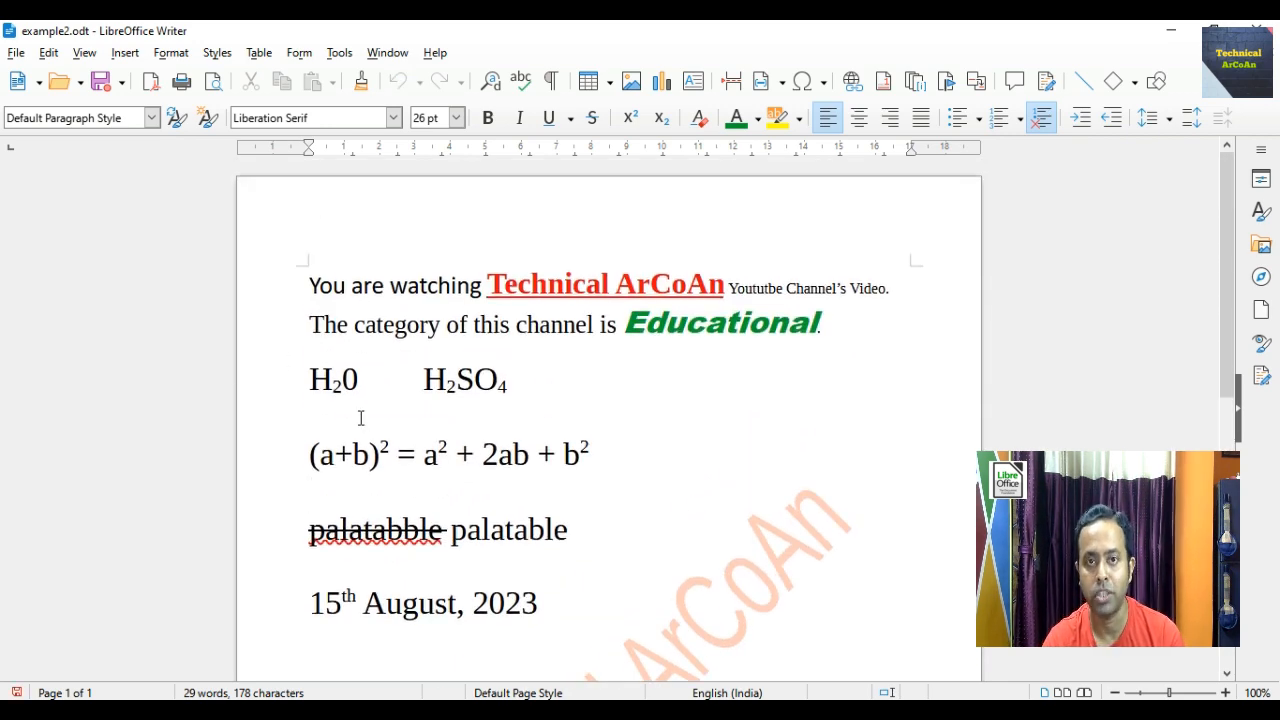
{"action": "scroll", "coordinate": [451, 503], "scroll_direction": "down", "scroll_amount": 6}
{"action": "scroll", "coordinate": [467, 532], "scroll_direction": "up", "scroll_amount": 5}
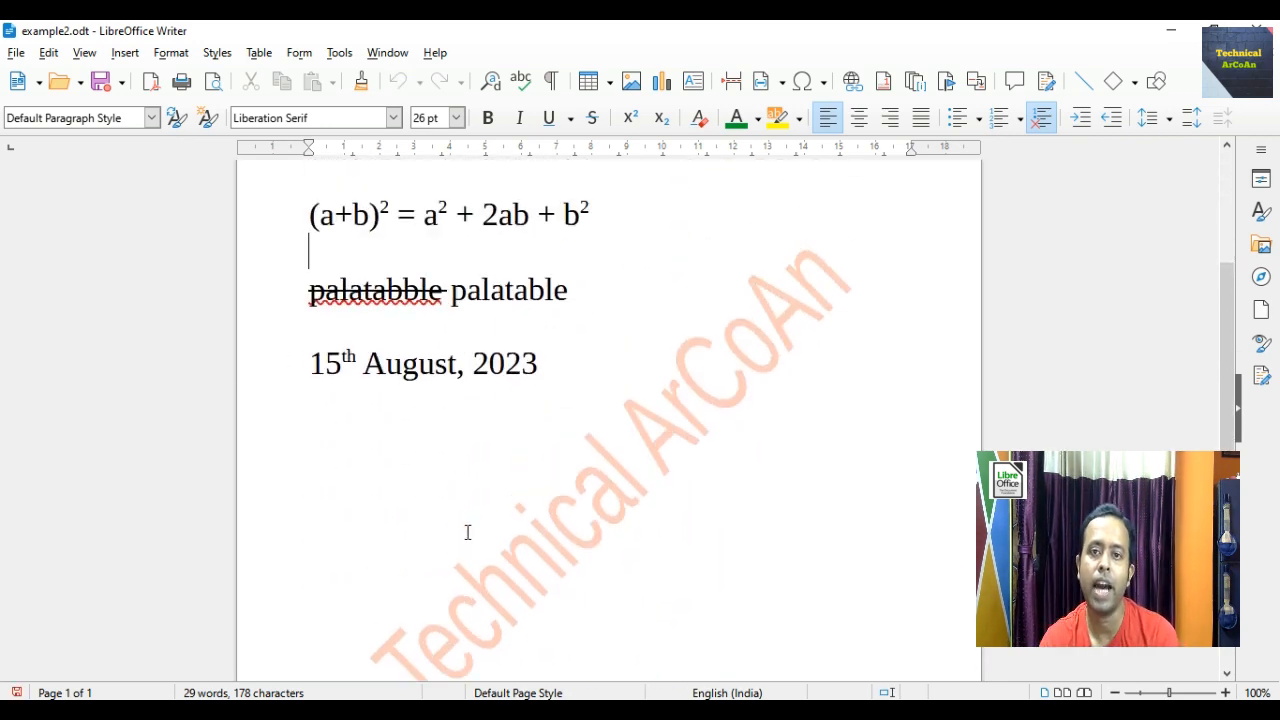
{"action": "scroll", "coordinate": [509, 520], "scroll_direction": "down", "scroll_amount": 4}
{"action": "scroll", "coordinate": [508, 517], "scroll_direction": "down", "scroll_amount": 4}
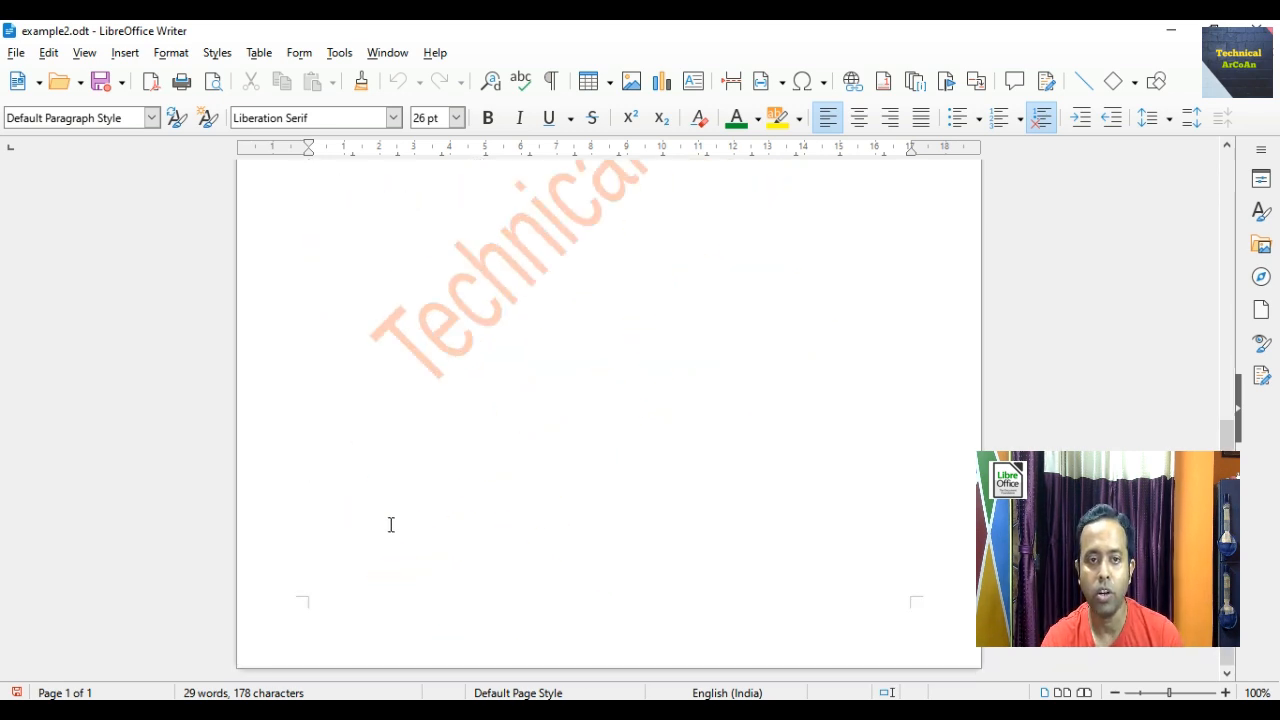
{"action": "scroll", "coordinate": [374, 400], "scroll_direction": "up", "scroll_amount": 5}
Add blank lines below the date and continue onto a second page to check the watermark there
{"action": "left_click", "coordinate": [561, 346]}
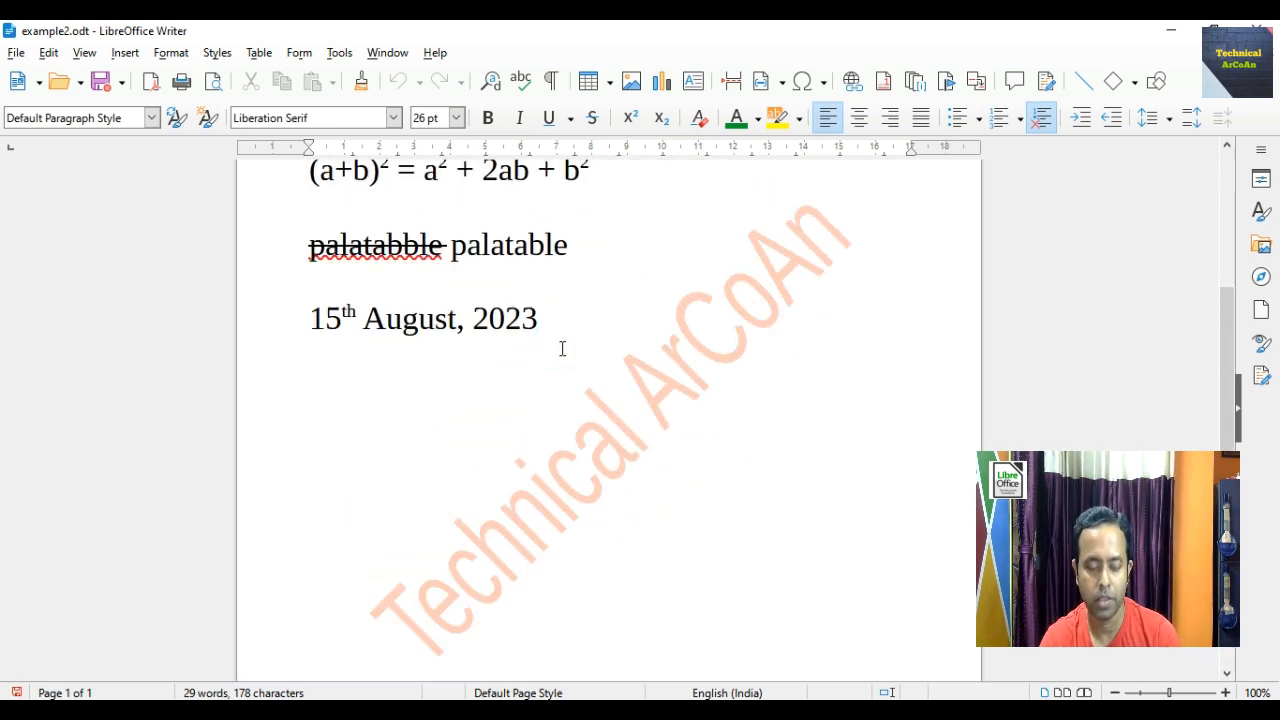
{"action": "scroll", "coordinate": [562, 348], "scroll_direction": "down", "scroll_amount": 3}
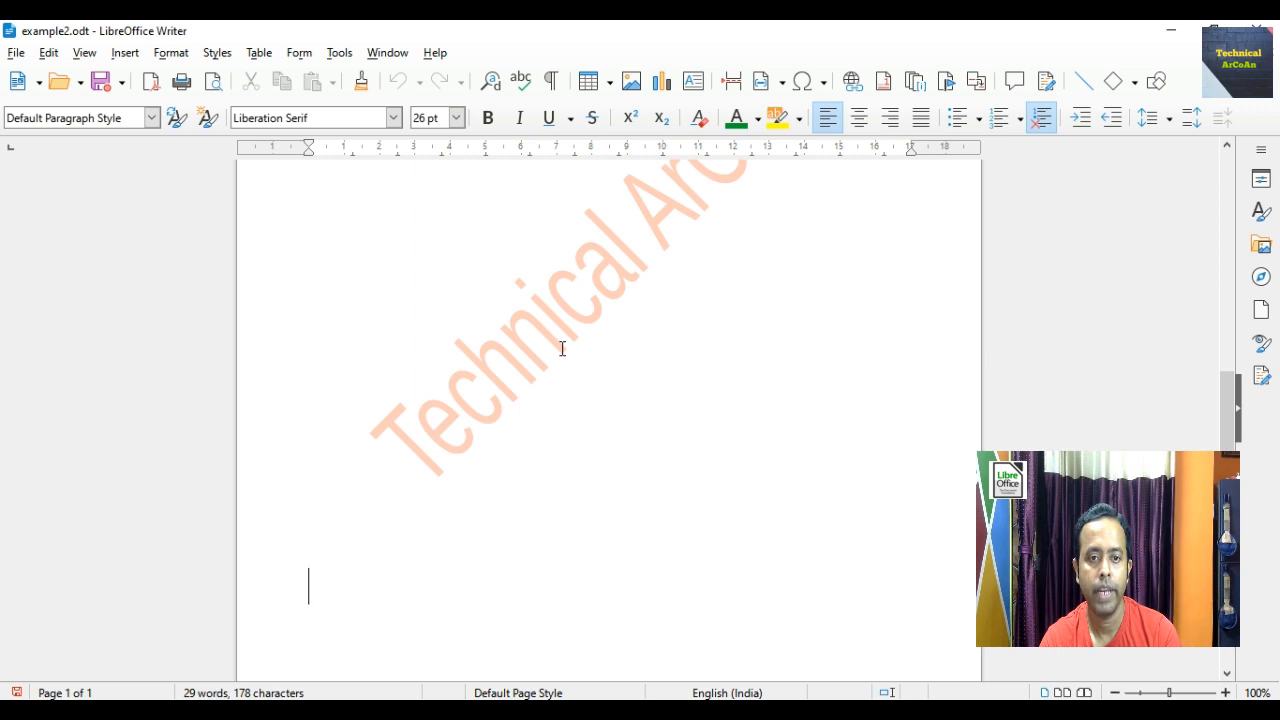
{"action": "scroll", "coordinate": [562, 348], "scroll_direction": "up", "scroll_amount": 3}
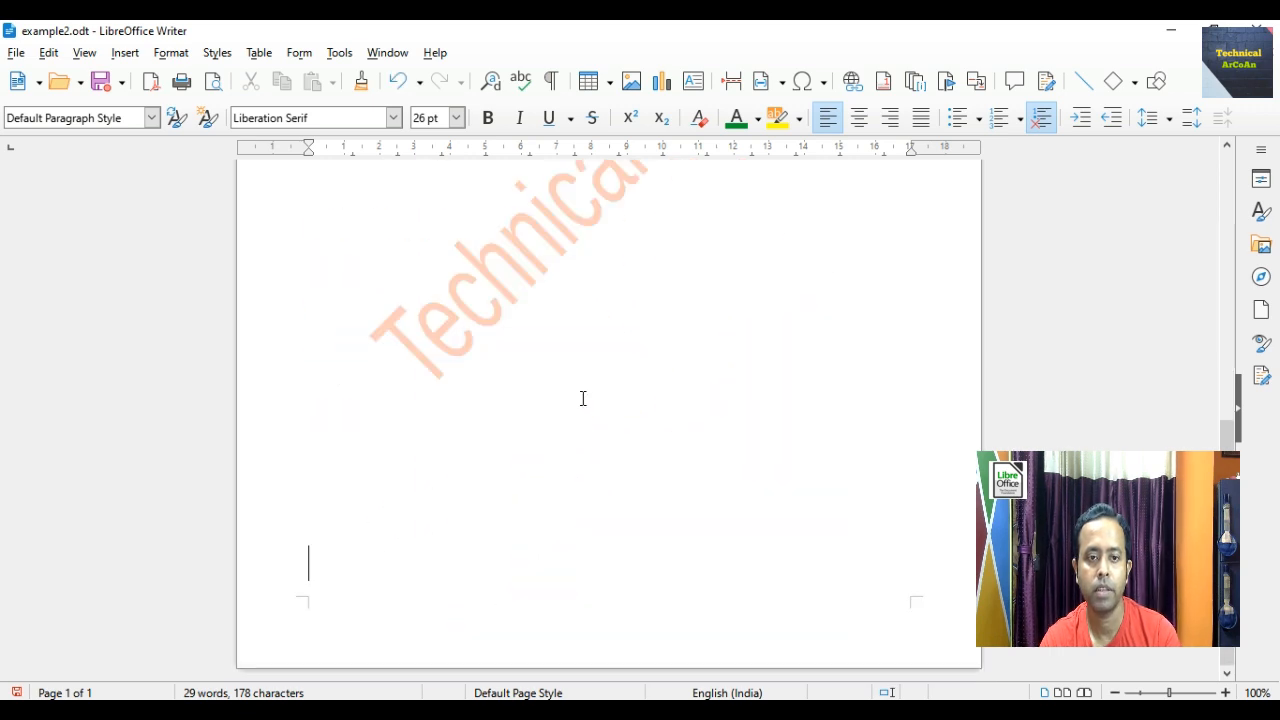
{"action": "key", "text": "ctrl+Return"}
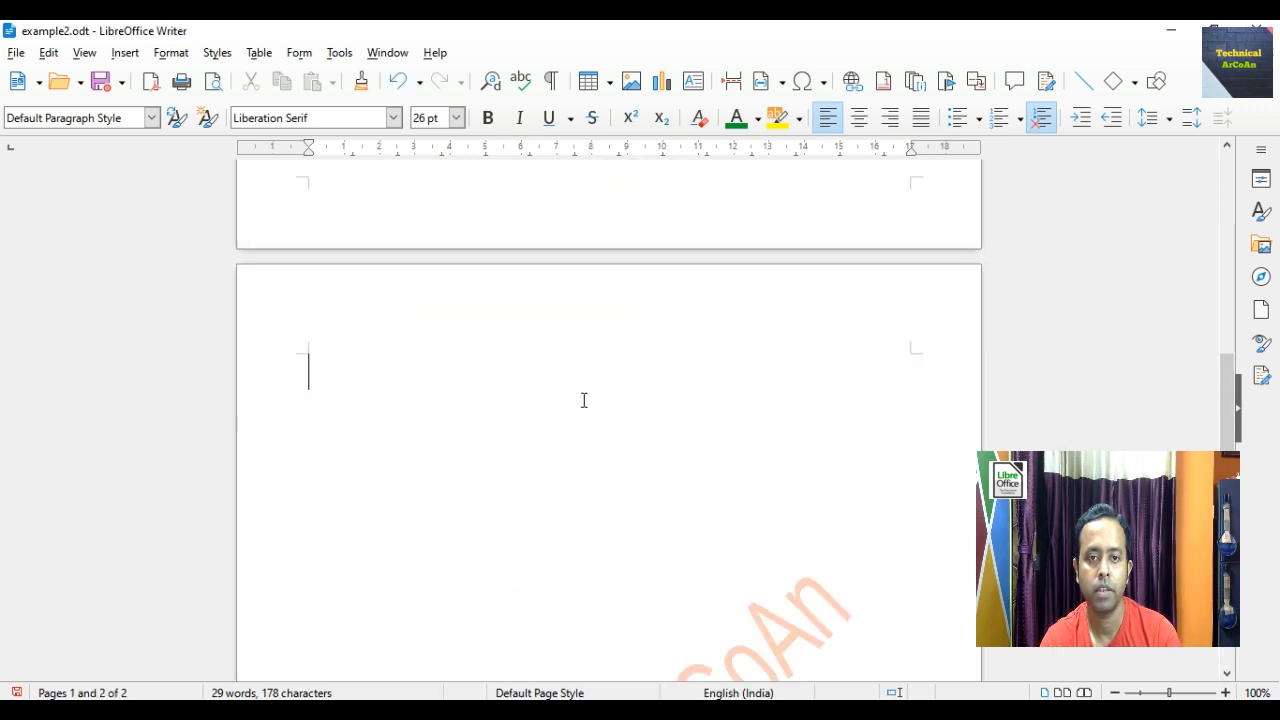
{"action": "scroll", "coordinate": [583, 400], "scroll_direction": "down", "scroll_amount": 5}
{"action": "scroll", "coordinate": [543, 434], "scroll_direction": "up", "scroll_amount": 10}
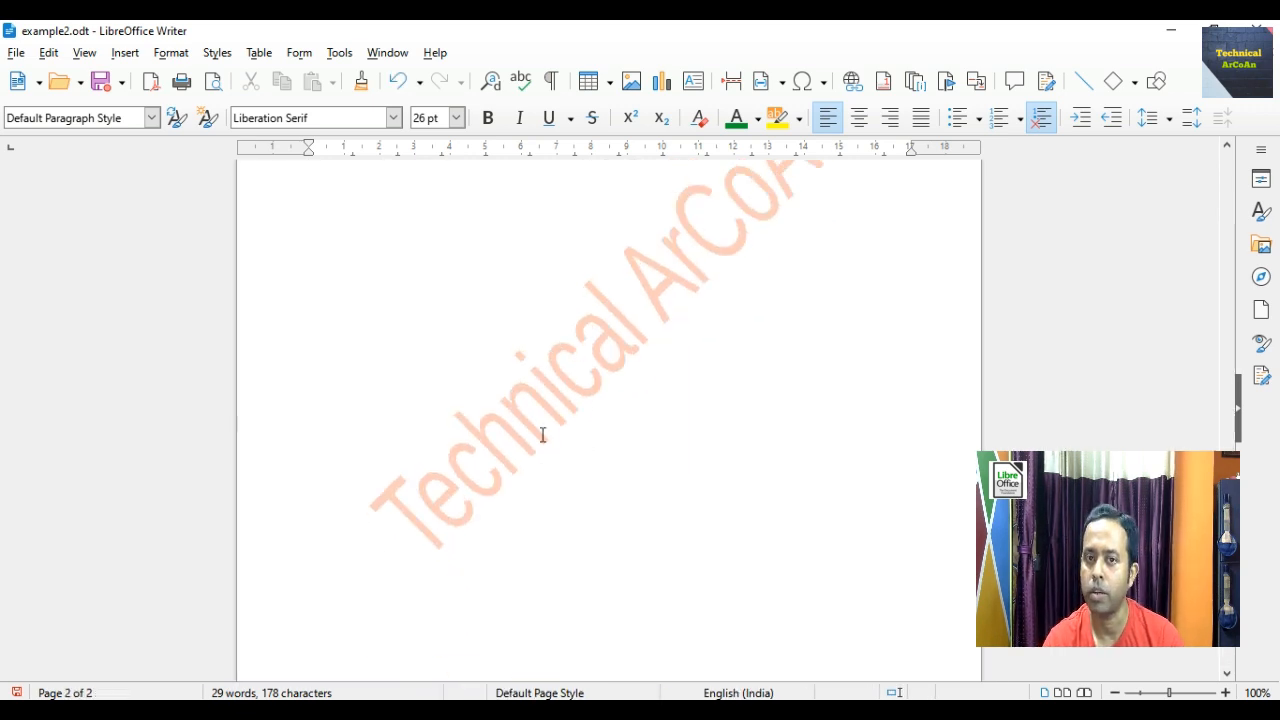
{"action": "scroll", "coordinate": [544, 429], "scroll_direction": "up", "scroll_amount": 8}
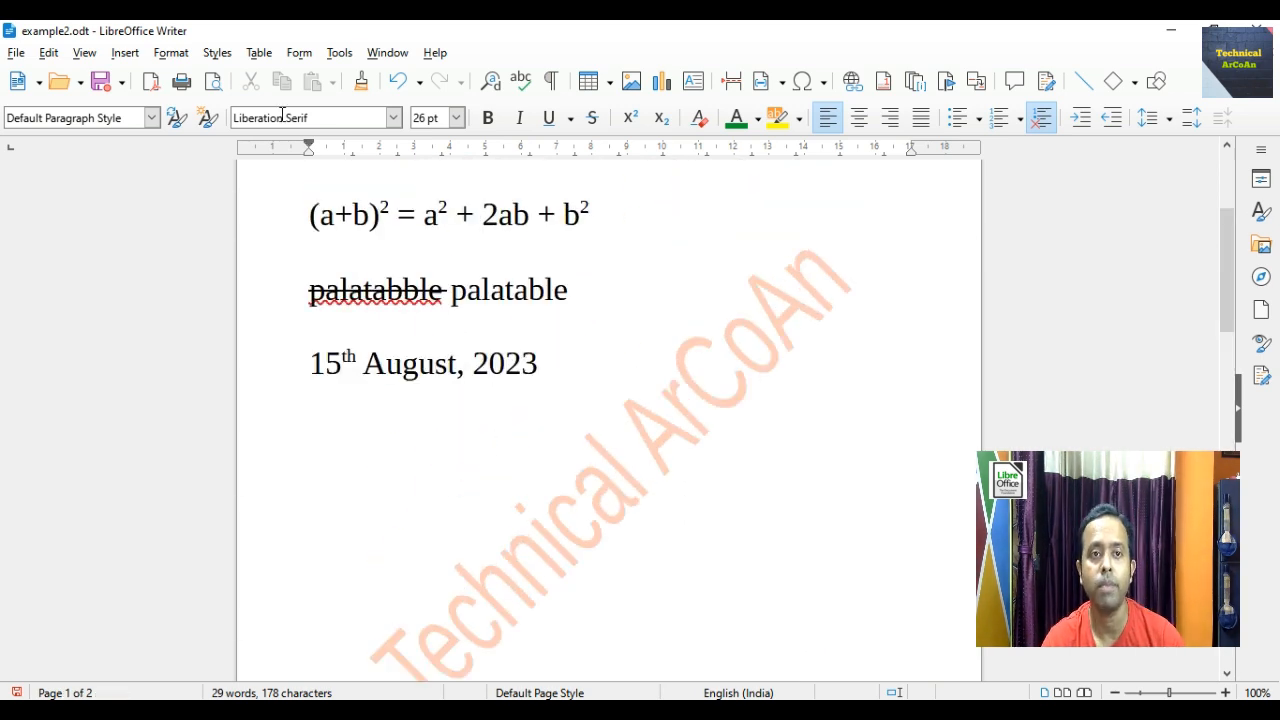
Change the watermark text to "Youtube Channel" and its colour to Light Yellow 1
{"action": "left_click", "coordinate": [163, 53]}
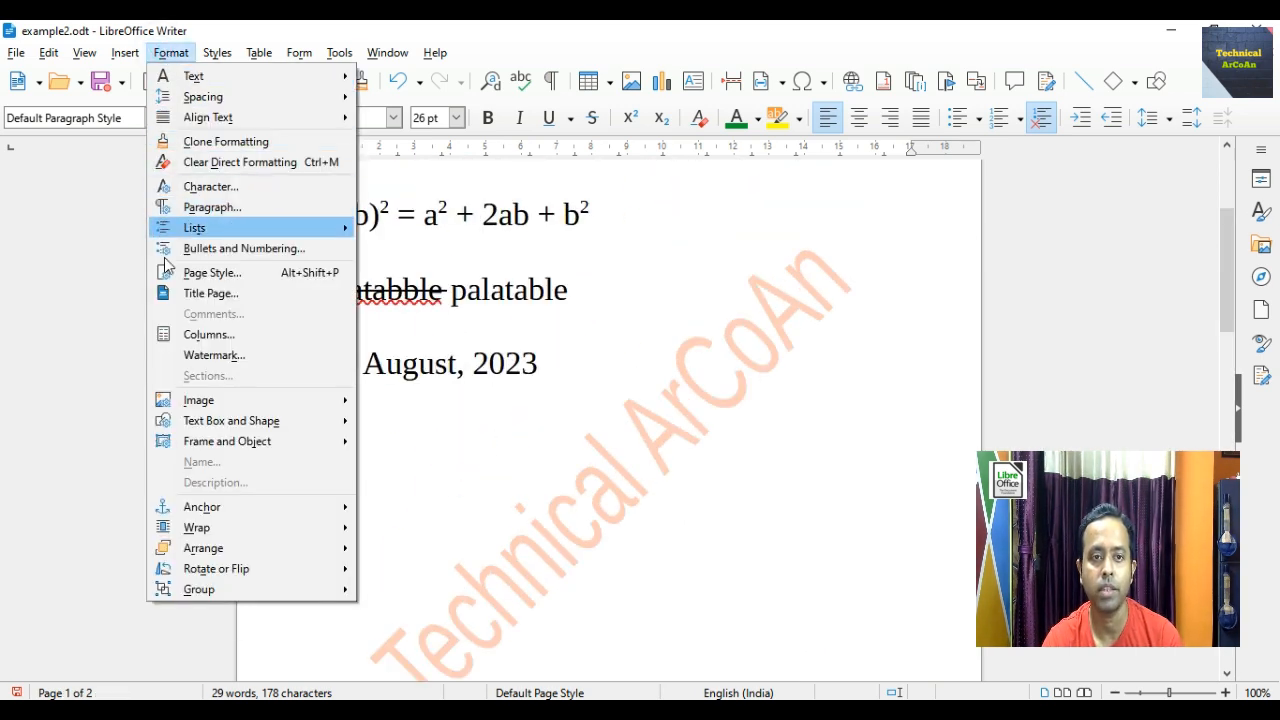
{"action": "left_click", "coordinate": [178, 357]}
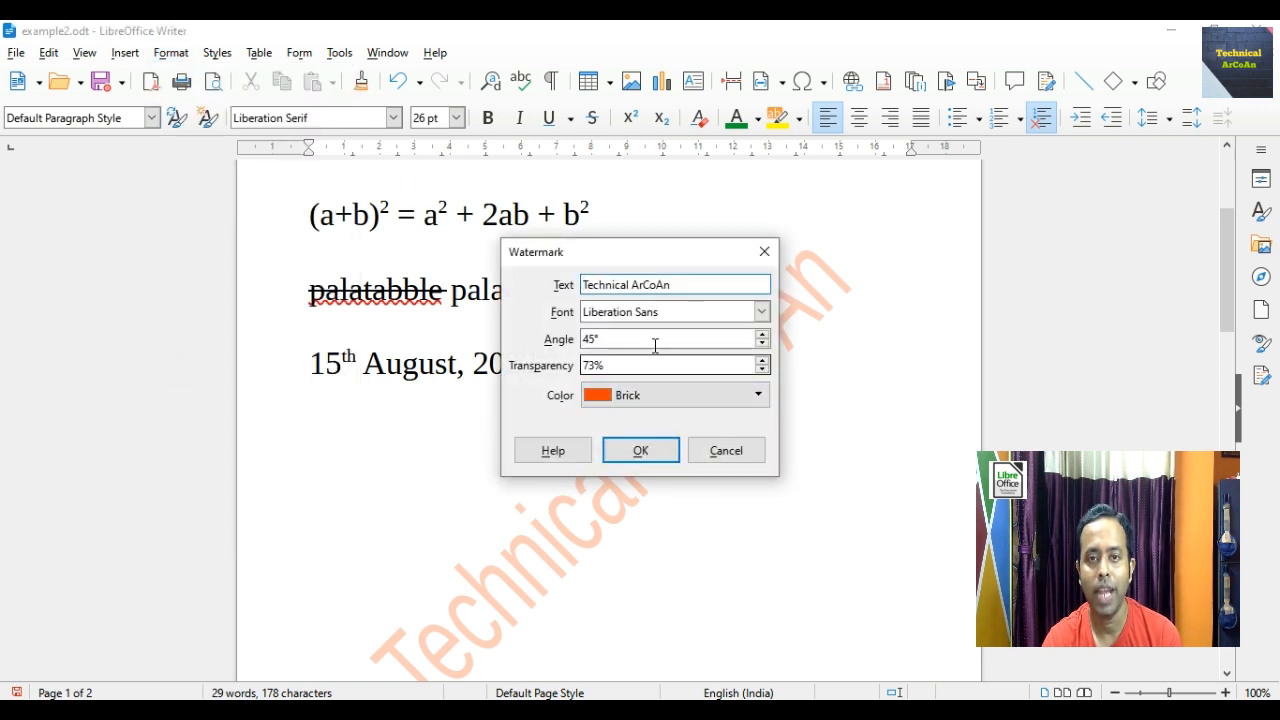
{"action": "left_click_drag", "start_coordinate": [683, 284], "coordinate": [576, 290]}
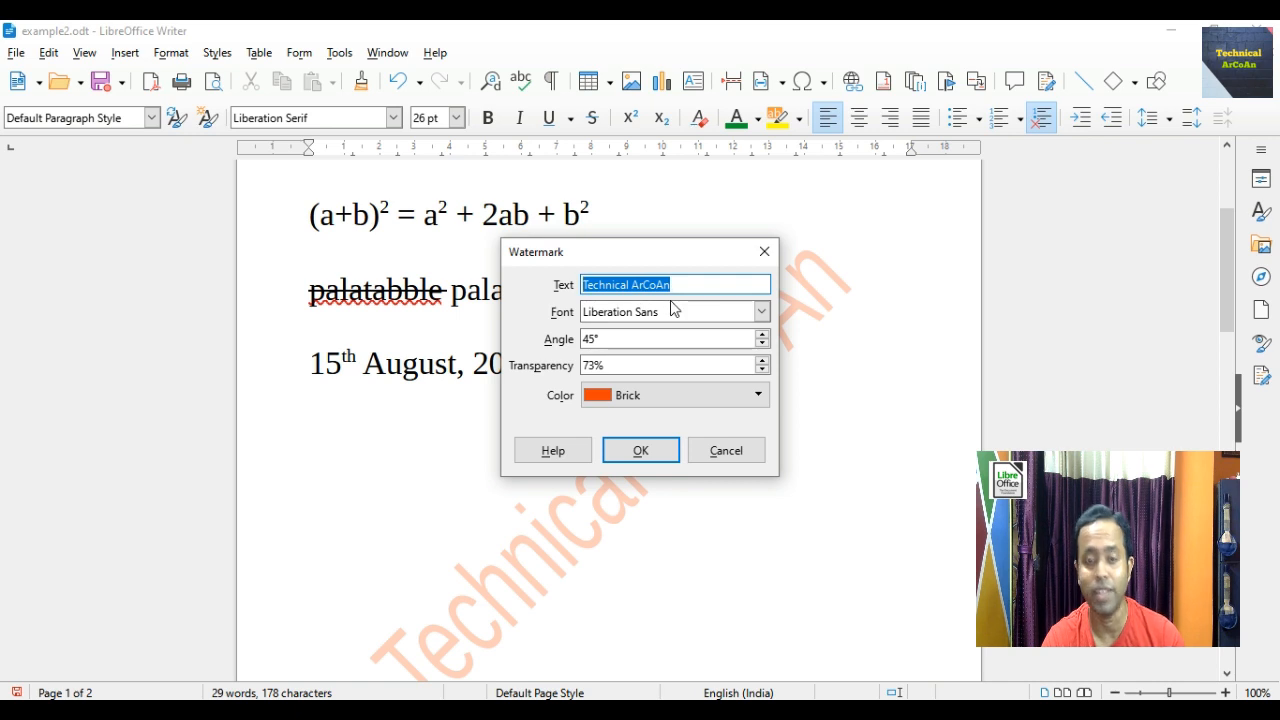
{"action": "type", "text": "Youtube Cahnn"}
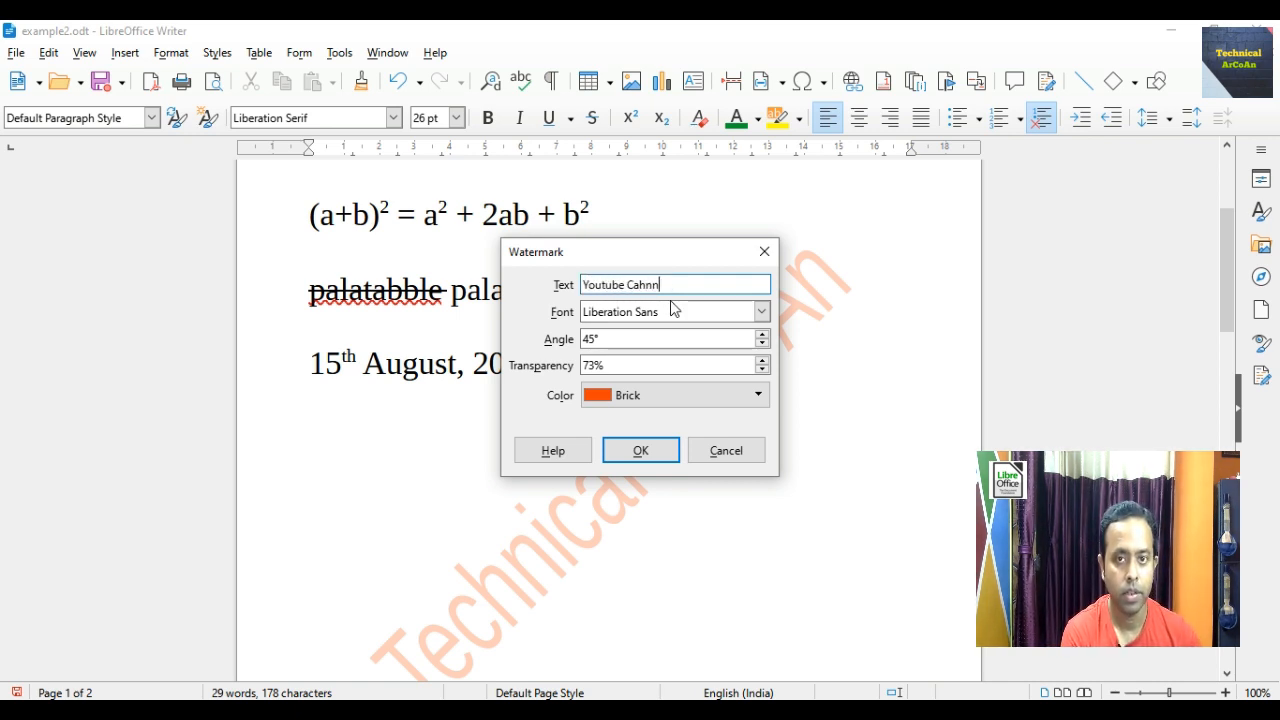
{"action": "key", "text": "BackSpace"}
{"action": "key", "text": "BackSpace"}
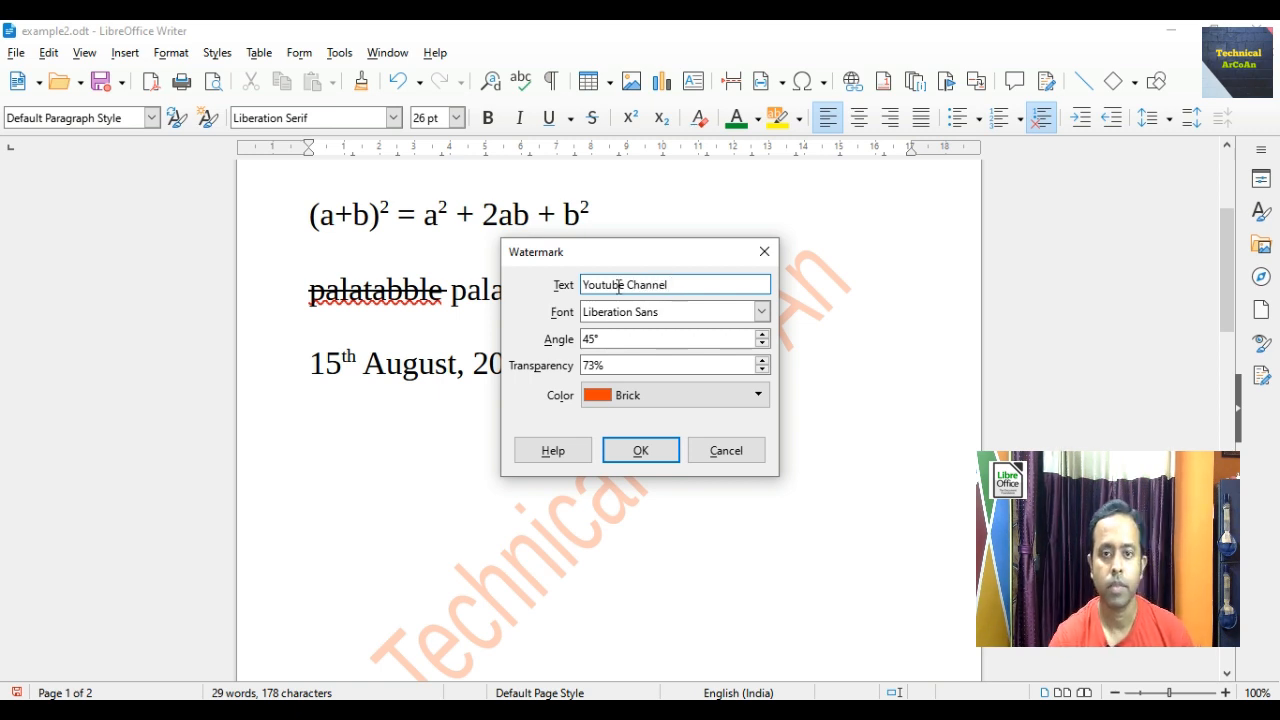
{"action": "left_click", "coordinate": [759, 396]}
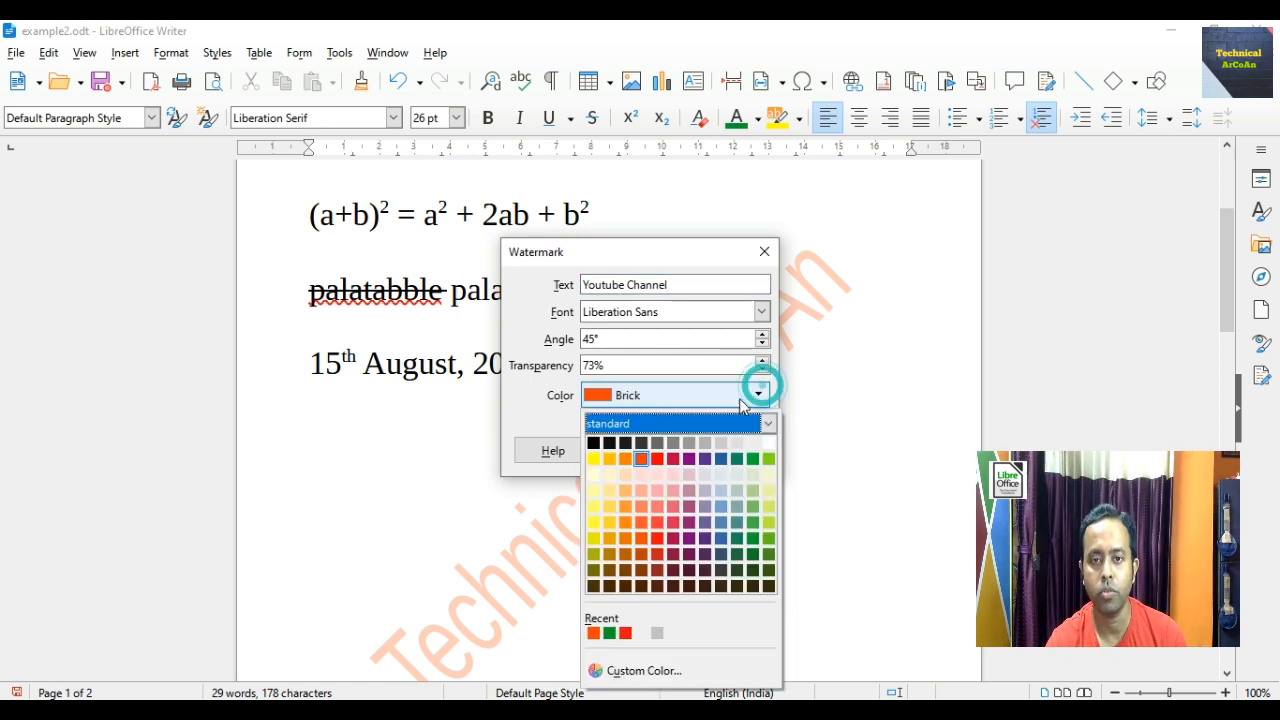
{"action": "left_click", "coordinate": [597, 527]}
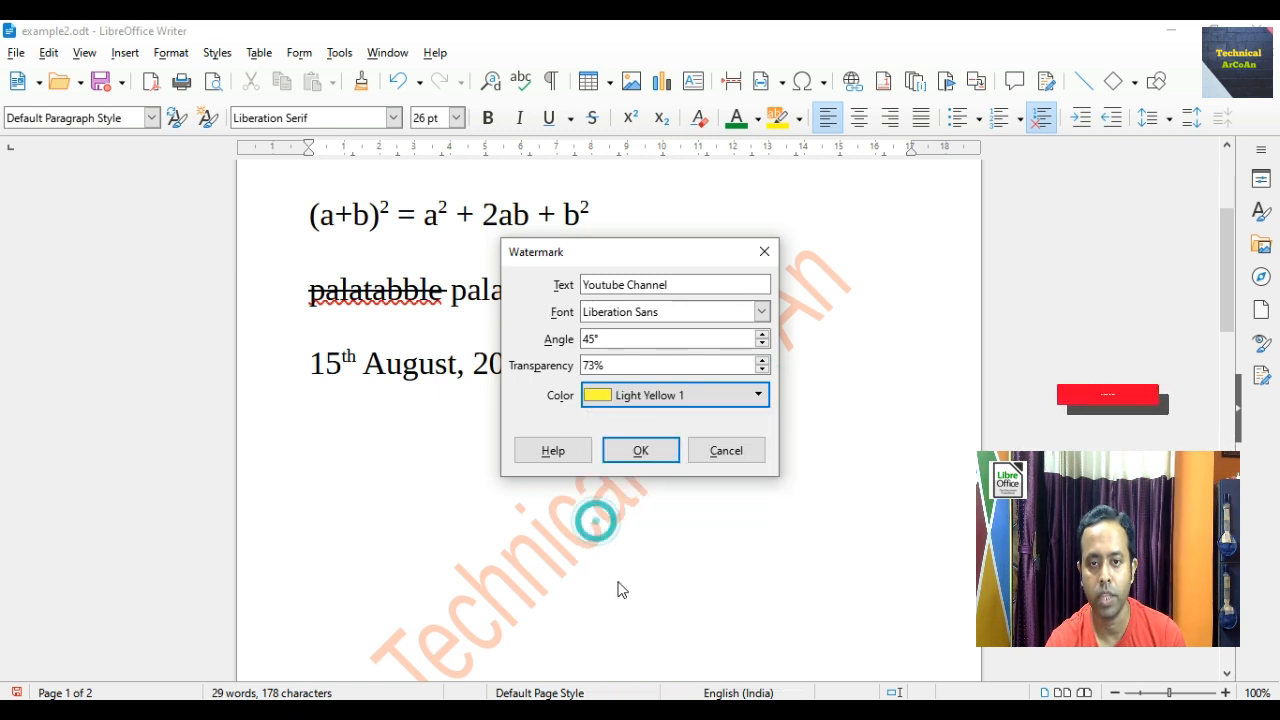
{"action": "left_click", "coordinate": [641, 450]}
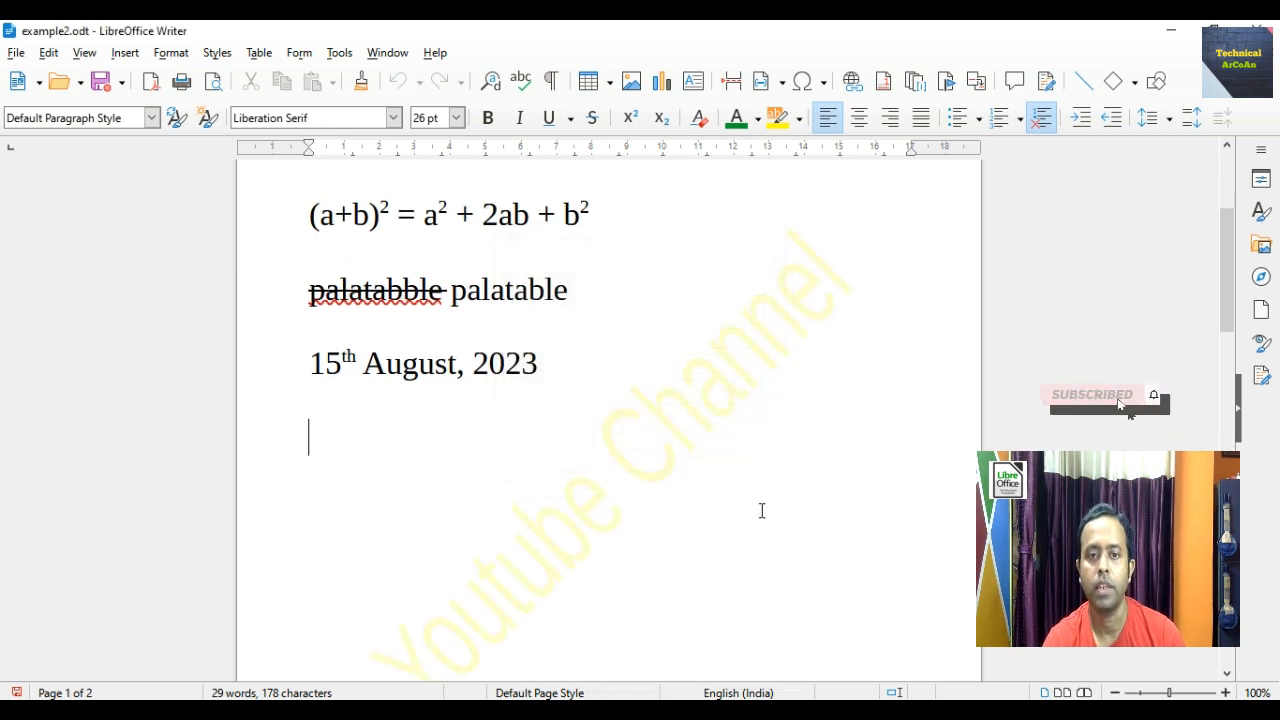
Remove the "Youtube Channel" watermark by clearing its text, and check both pages
{"action": "scroll", "coordinate": [730, 490], "scroll_direction": "down", "scroll_amount": 1}
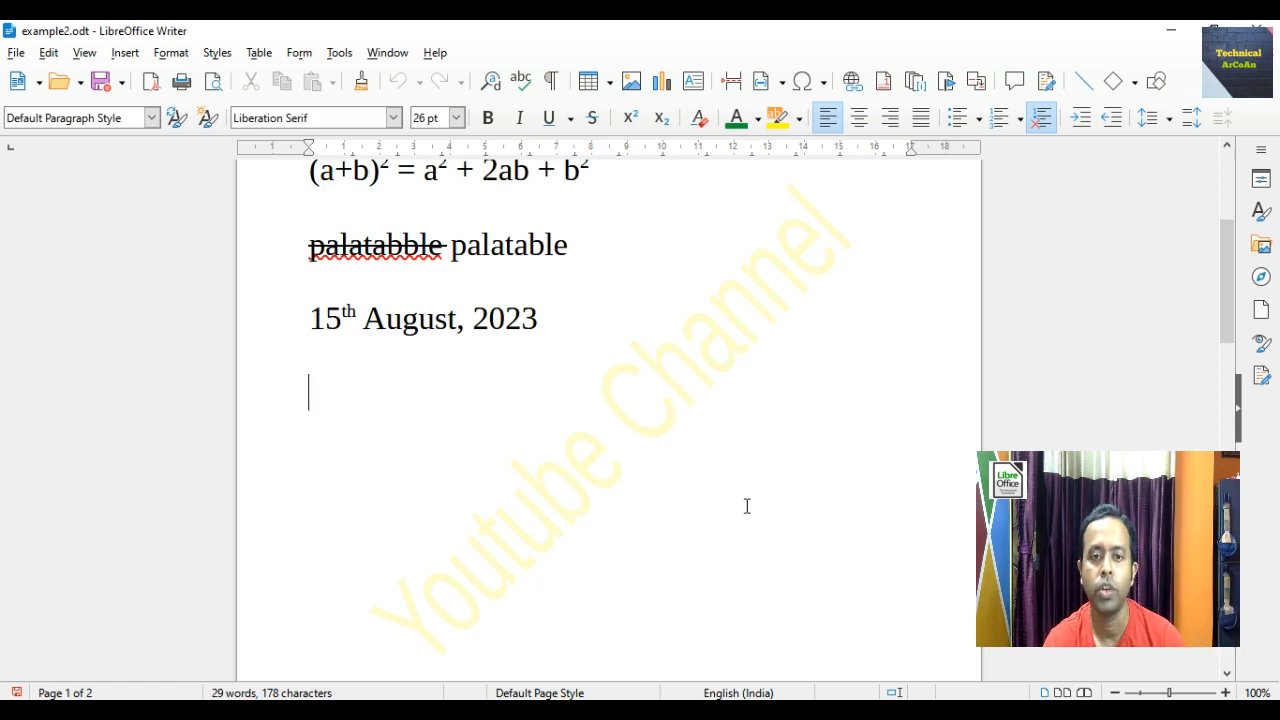
{"action": "scroll", "coordinate": [685, 458], "scroll_direction": "down", "scroll_amount": 8}
{"action": "scroll", "coordinate": [682, 440], "scroll_direction": "up", "scroll_amount": 10}
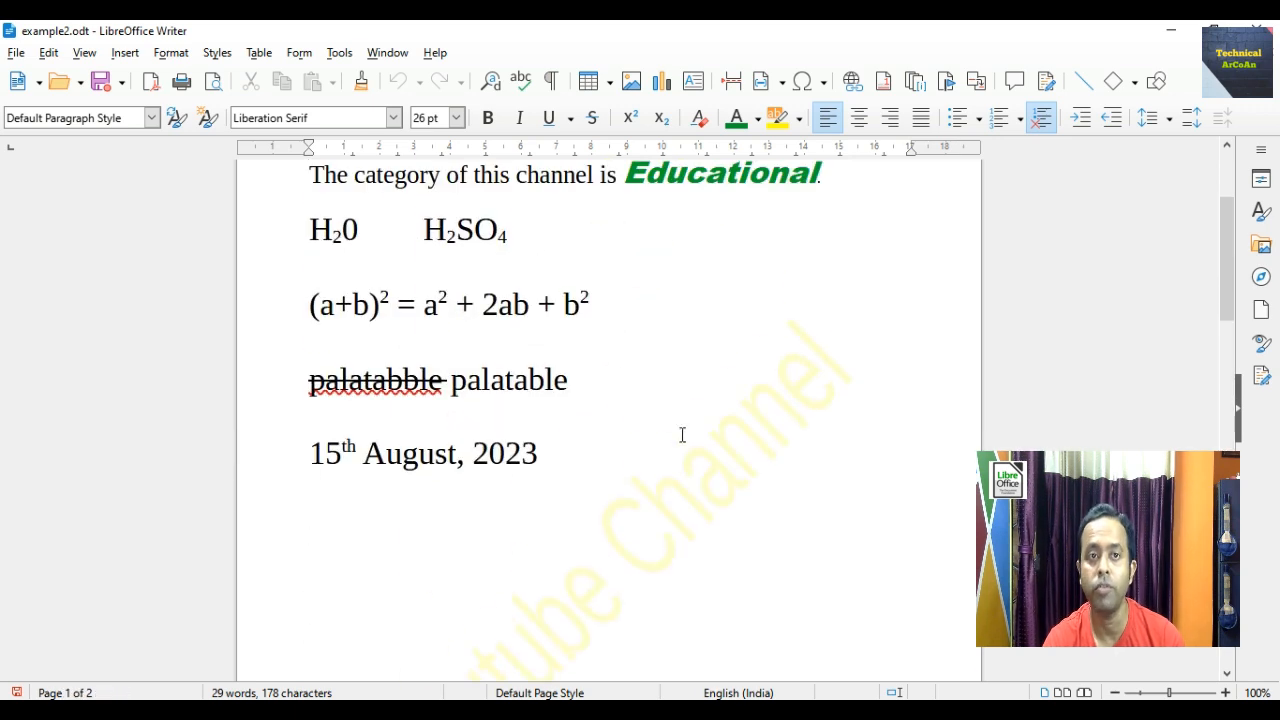
{"action": "left_click", "coordinate": [165, 54]}
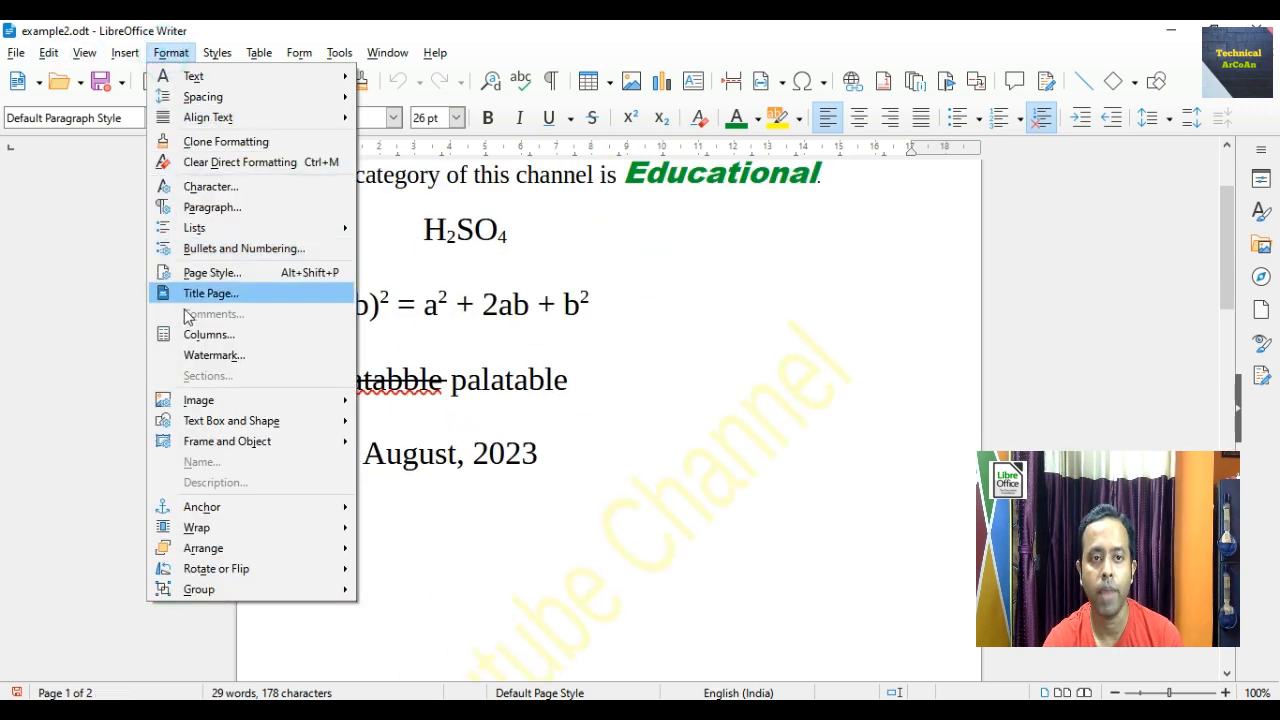
{"action": "left_click", "coordinate": [210, 356]}
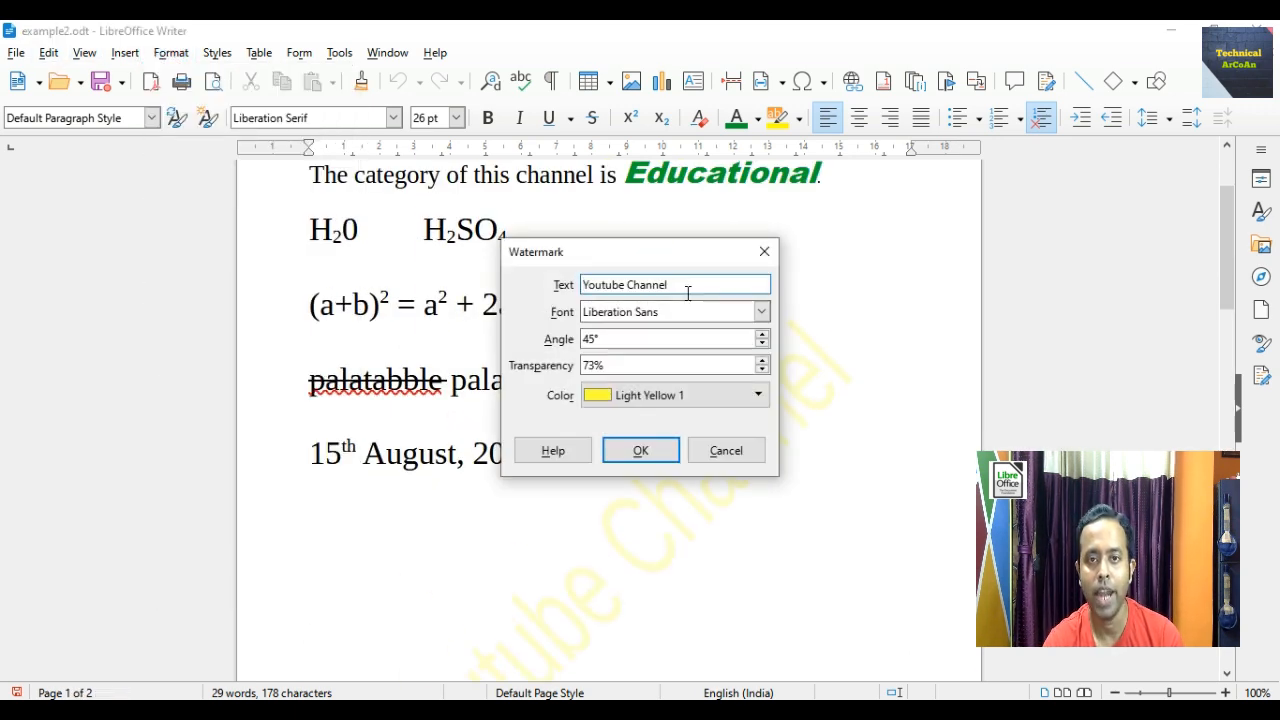
{"action": "triple_click", "coordinate": [686, 286]}
{"action": "key", "text": "BackSpace"}
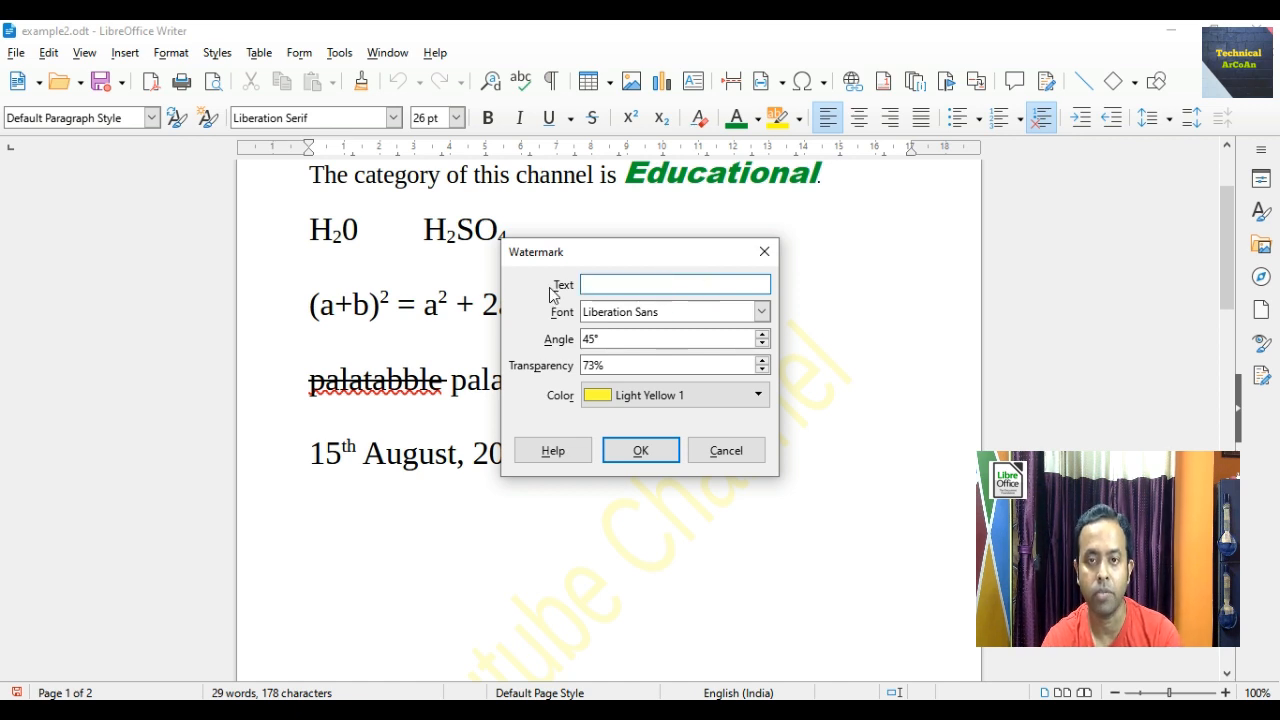
{"action": "left_click", "coordinate": [640, 451]}
{"action": "scroll", "coordinate": [737, 423], "scroll_direction": "down", "scroll_amount": 10}
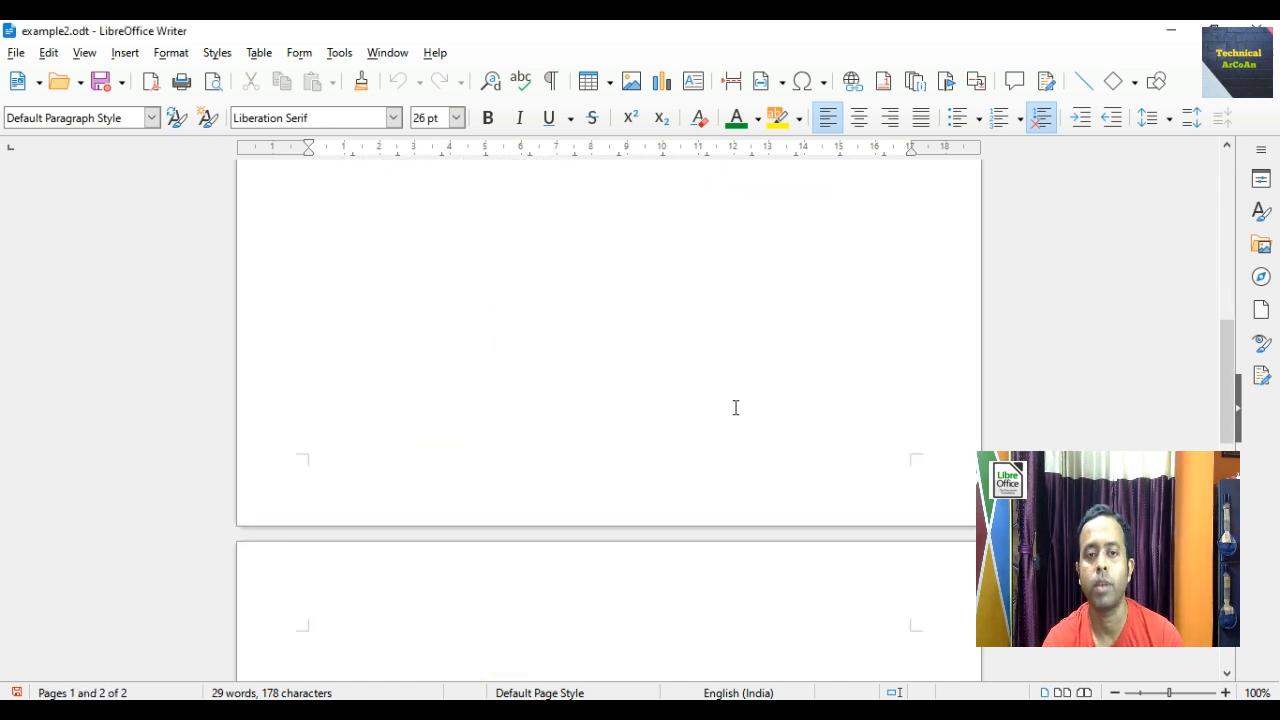
{"action": "scroll", "coordinate": [690, 386], "scroll_direction": "up", "scroll_amount": 10}
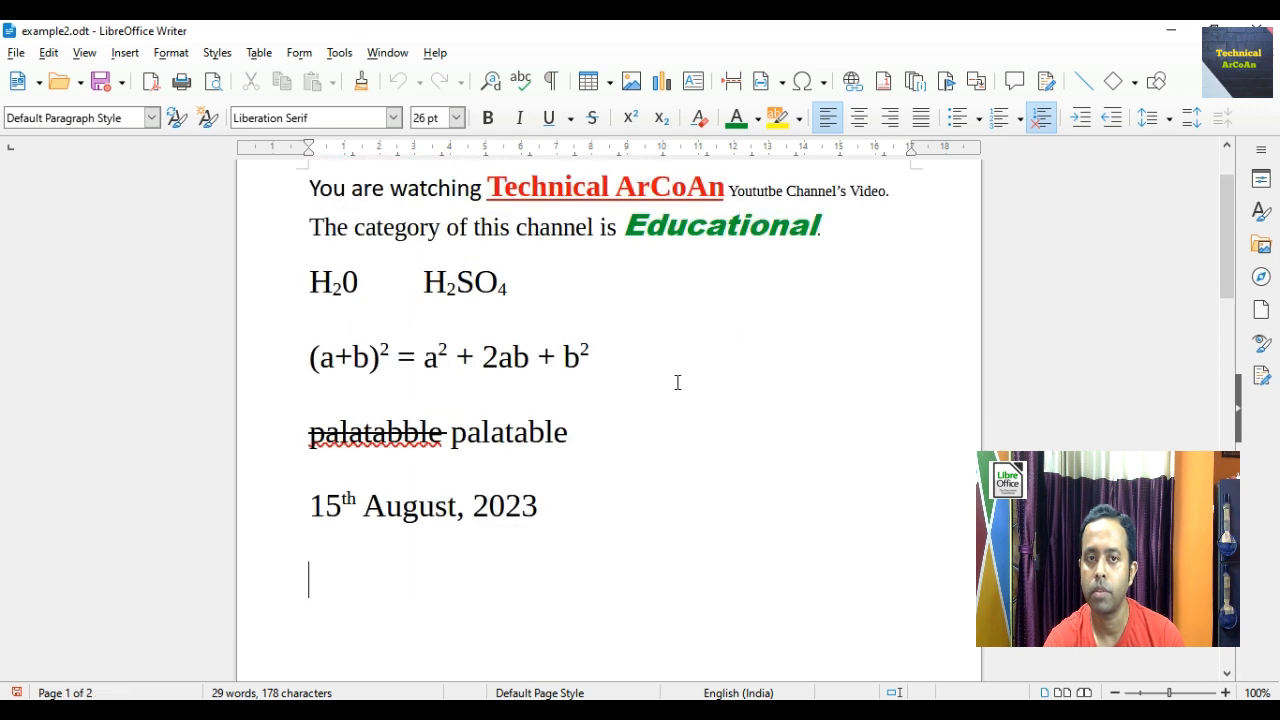